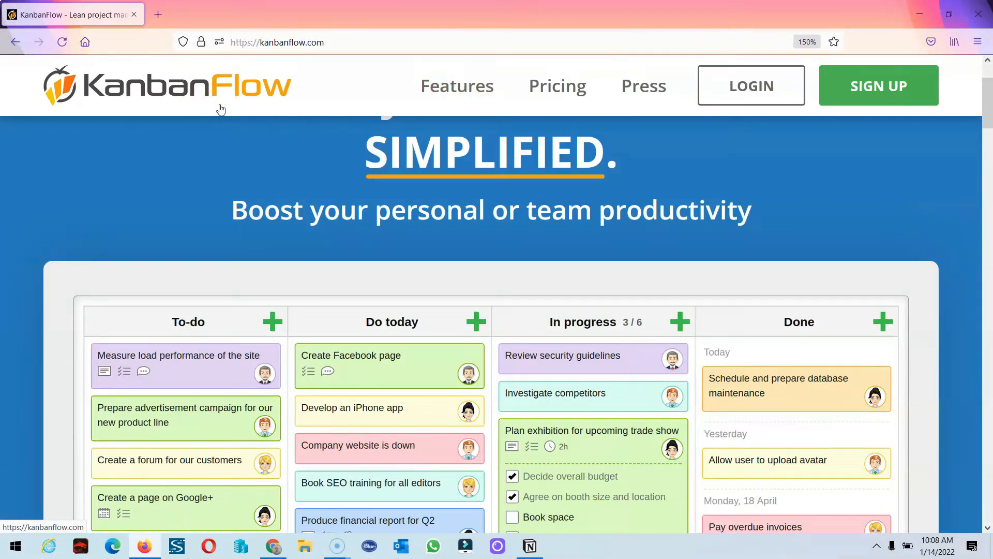
Step: Look over the sample board on the KanbanFlow home page, including its columns and task cards
scroll(247, 135, "down", 4)
scroll(247, 135, "up", 2)
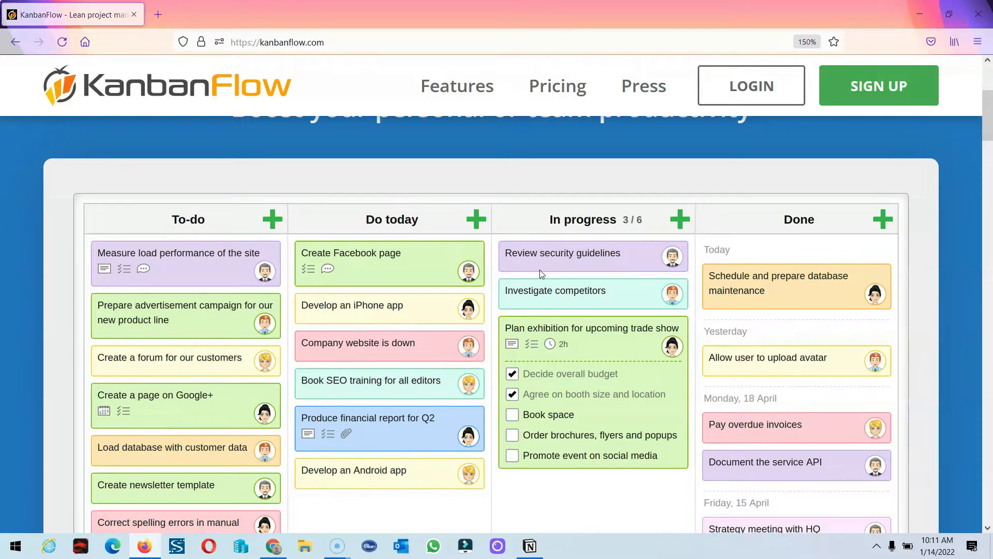
left_click(214, 238)
left_click(342, 261)
scroll(206, 291, "down", 2)
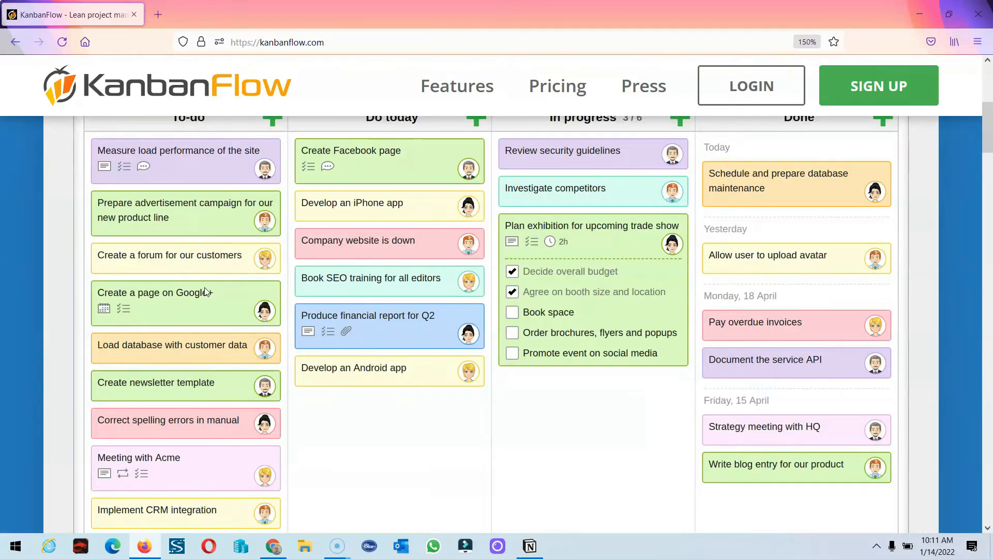
scroll(206, 291, "up", 2)
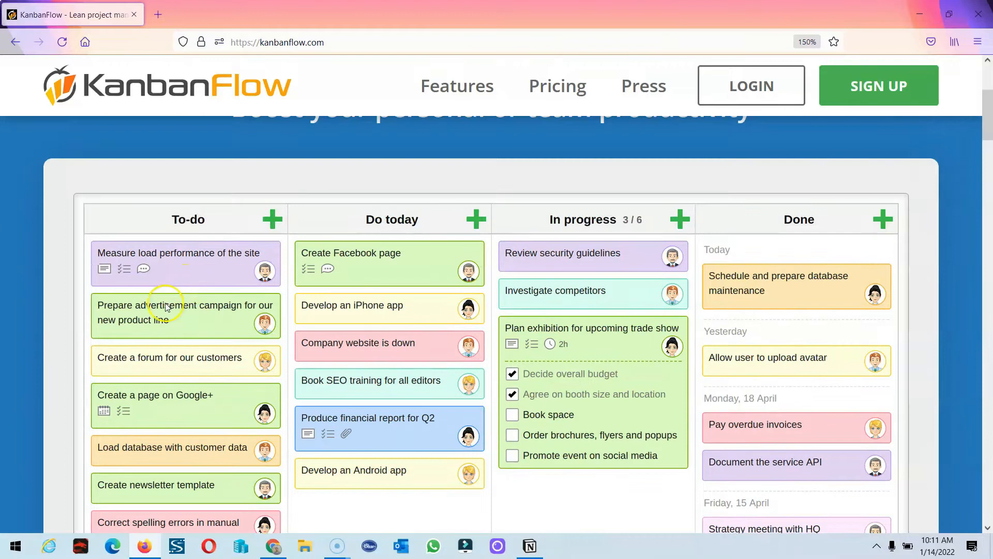
scroll(377, 326, "down", 10)
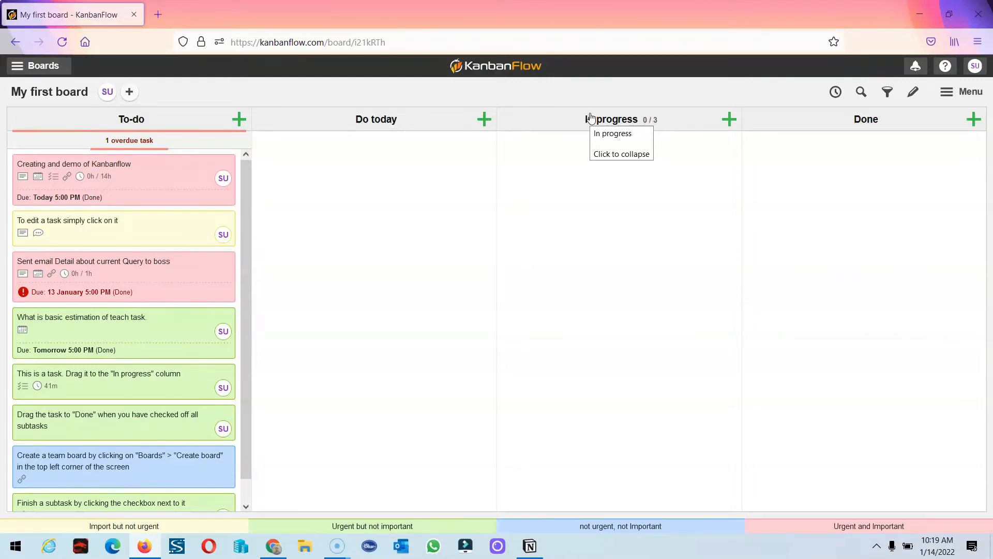
left_click(484, 119)
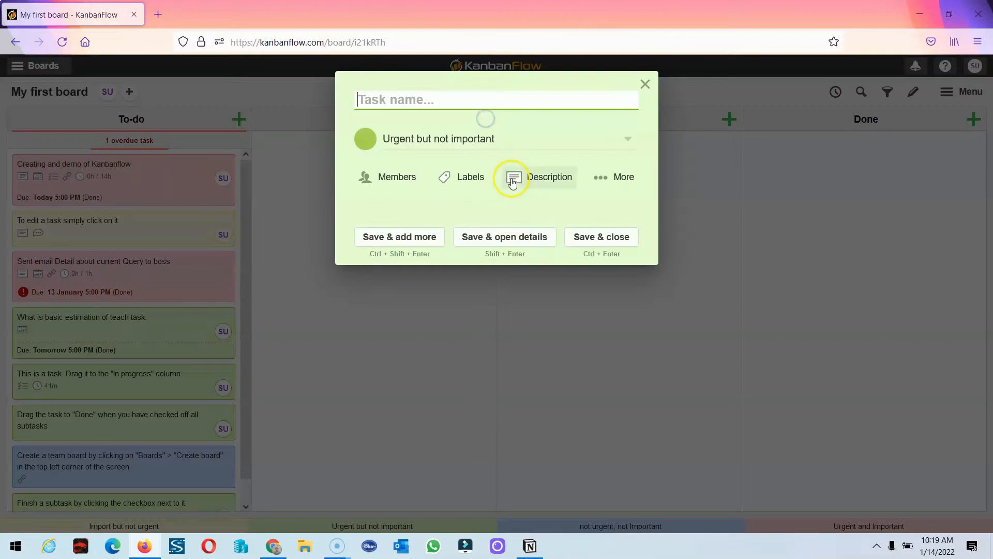
left_click(644, 88)
scroll(124, 335, "down", 2)
scroll(94, 340, "up", 2)
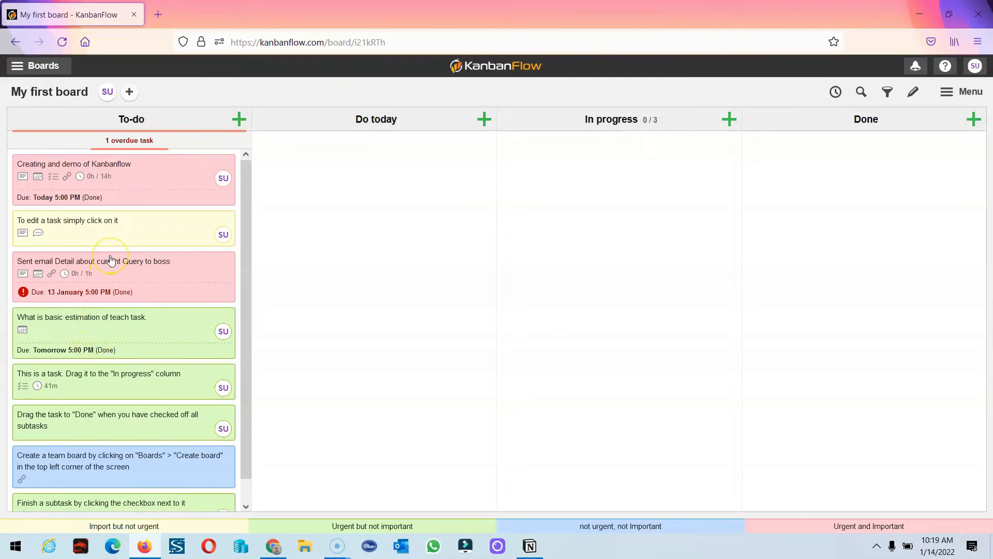
Step: Try the Urgent and Important color on the task about moving to "In progress", and restore Urgent but not important
scroll(111, 274, "down", 1)
left_click(104, 357)
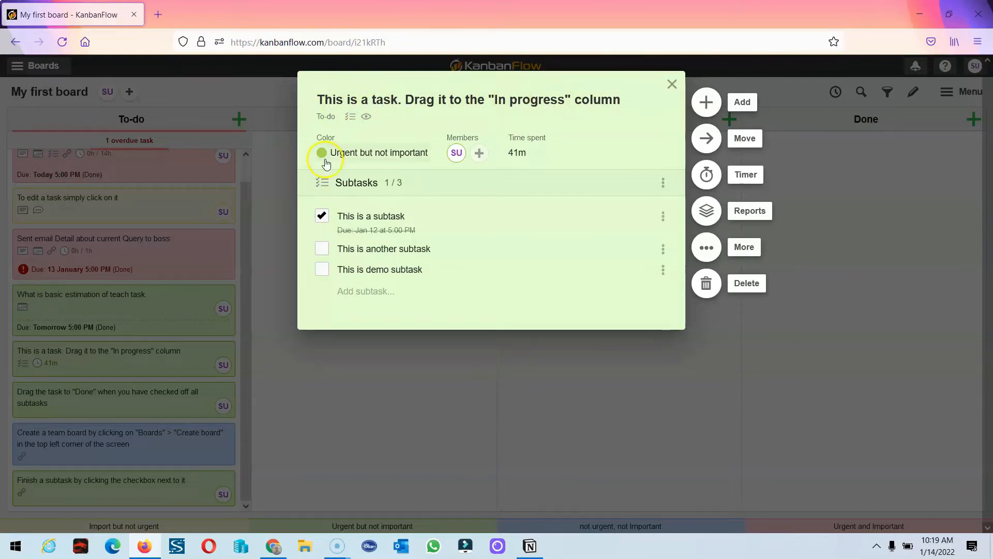
left_click(356, 156)
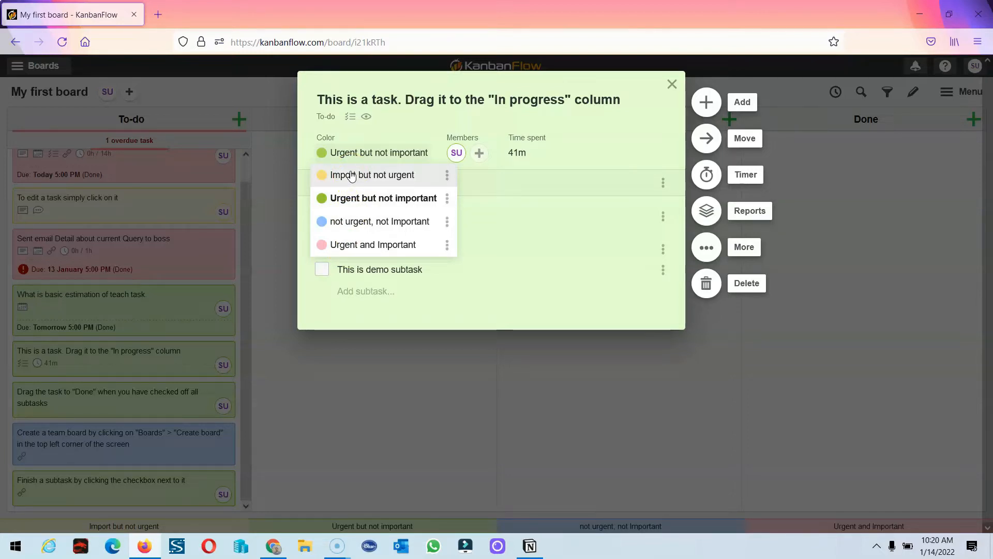
left_click(355, 245)
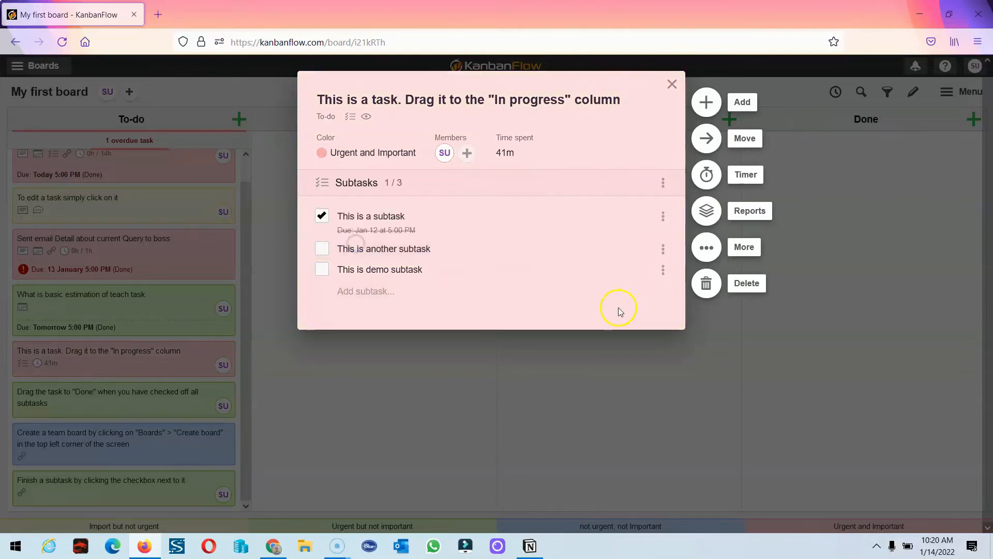
left_click(392, 155)
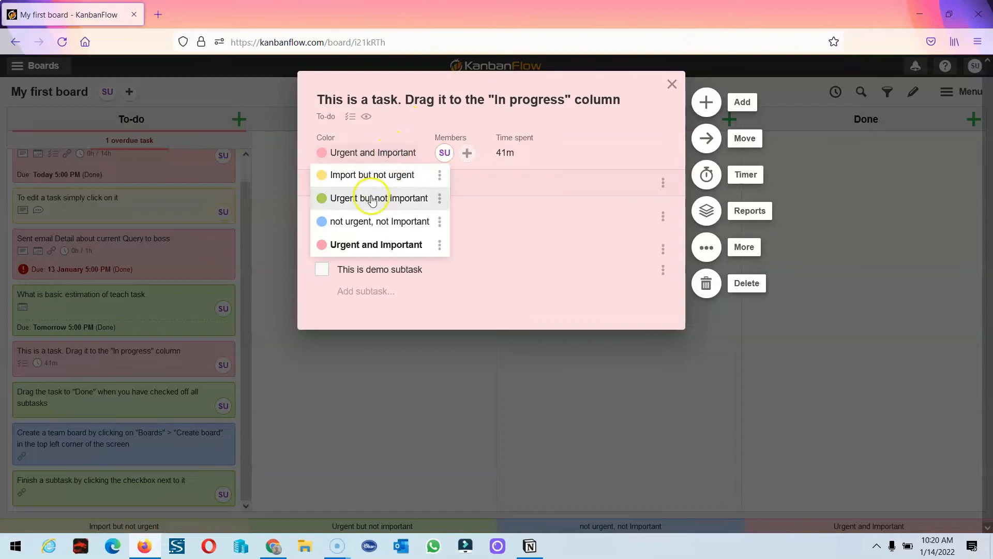
left_click(373, 197)
Step: View the members assigned to the open task and close its details
left_click(477, 156)
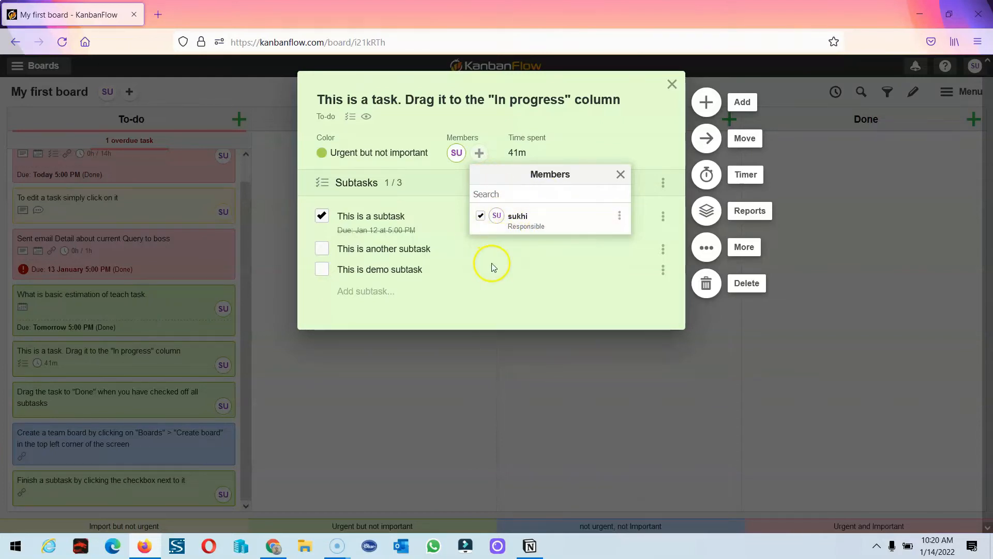
left_click(672, 84)
left_click(672, 84)
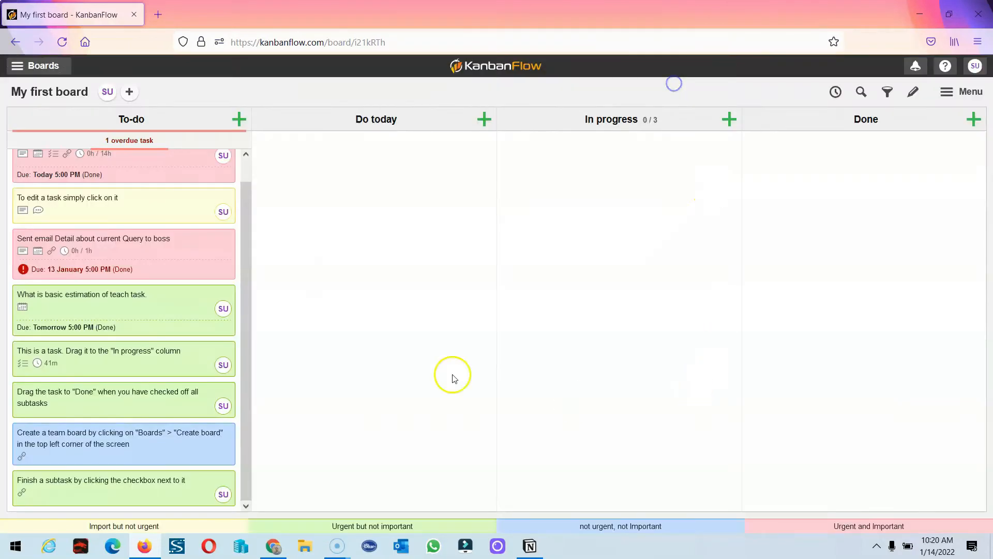
Step: View the board's form for inviting a member by email or name, and dismiss it
left_click(128, 92)
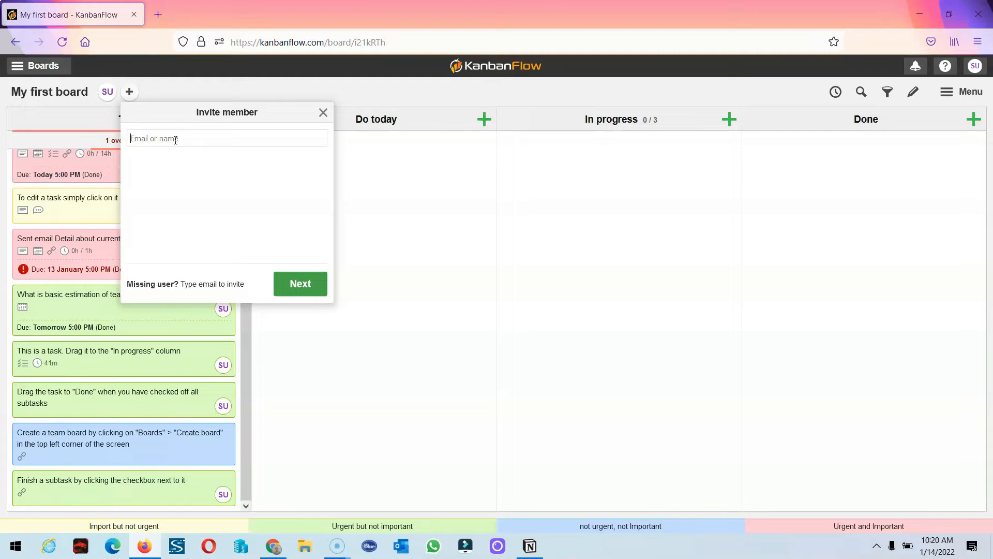
left_click(176, 140)
left_click(222, 136)
left_click(326, 114)
Step: Add a subtask named "Independent sub task" to the "Creating and demo of Kanbanflow" task
scroll(165, 265, "up", 1)
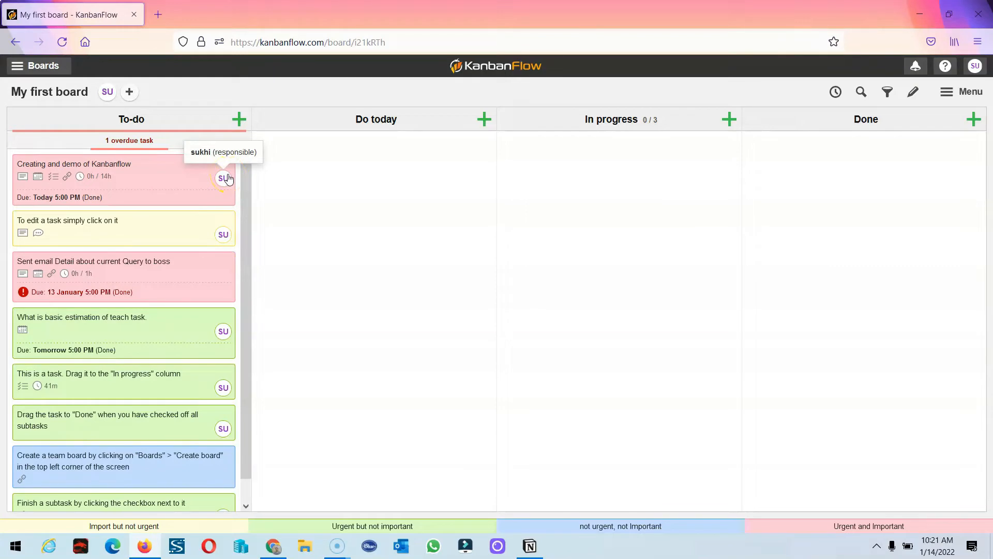
left_click(166, 180)
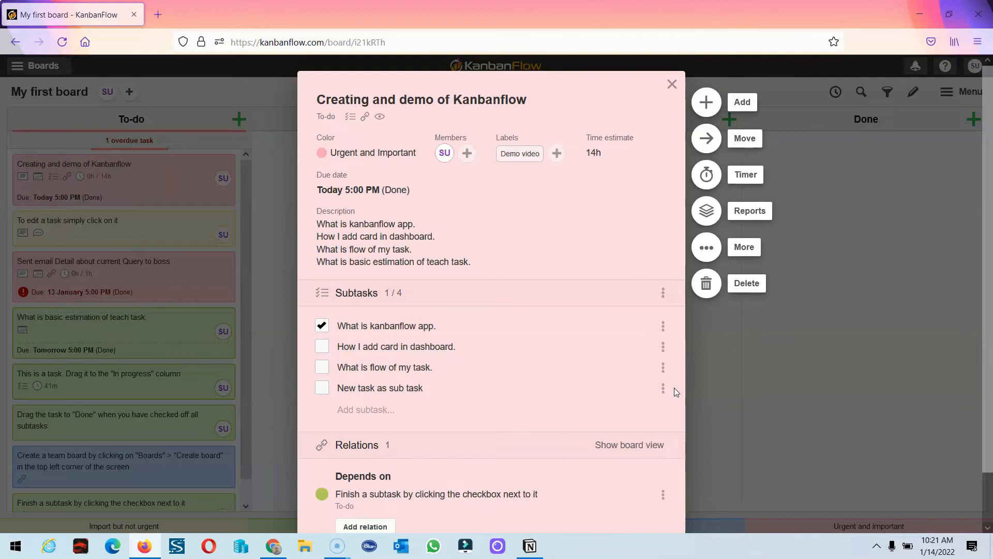
left_click(382, 411)
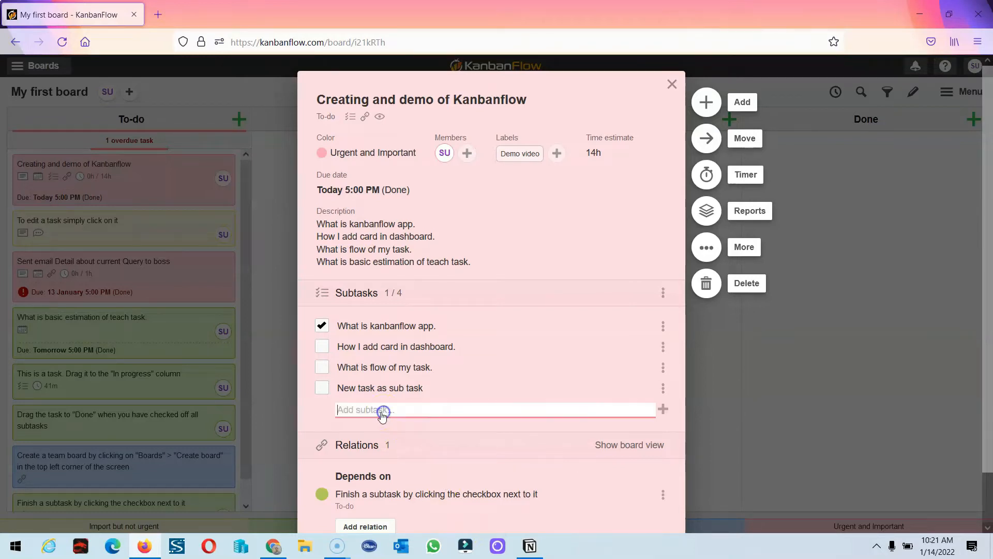
type("Independent sub task")
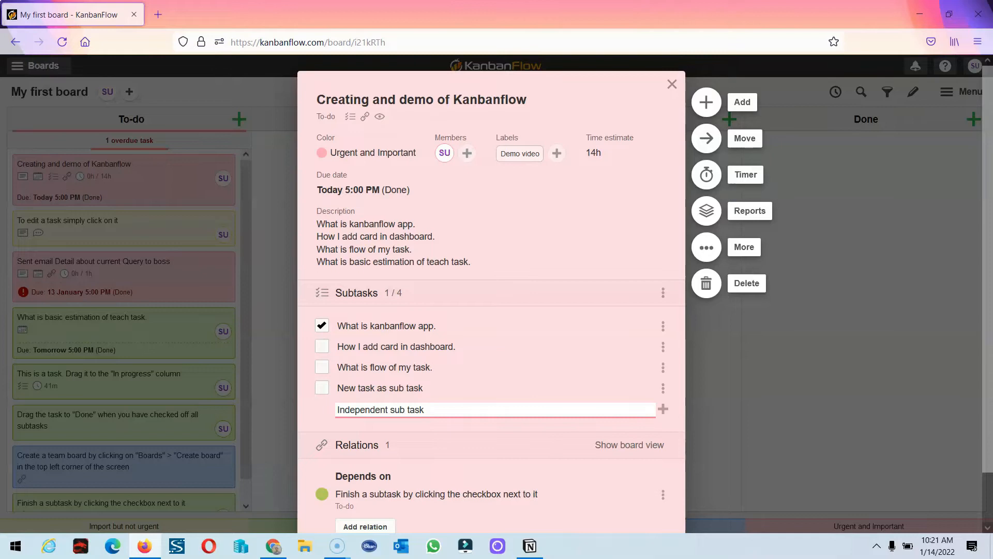
left_click(664, 409)
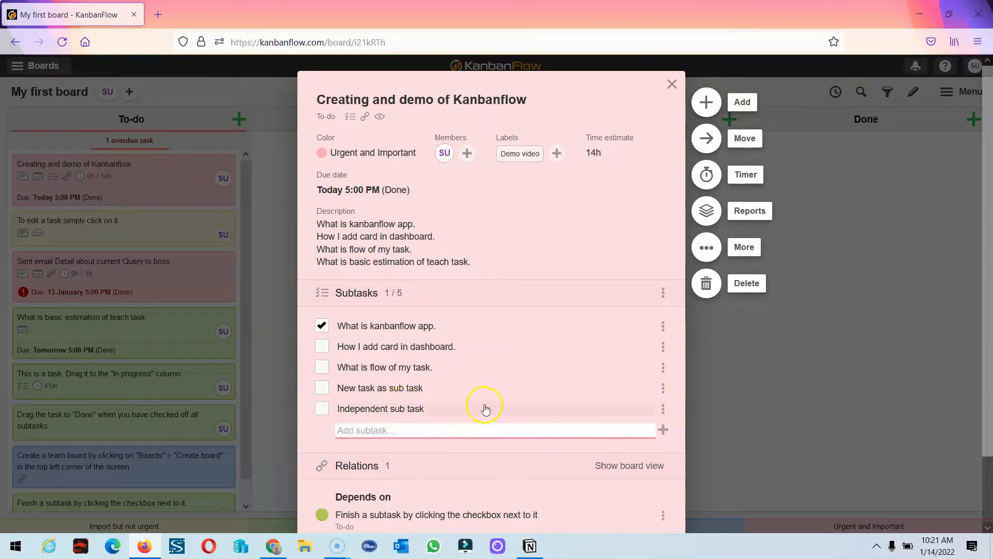
Step: Assign the "Independent sub task" subtask to the board's only member
left_click(663, 409)
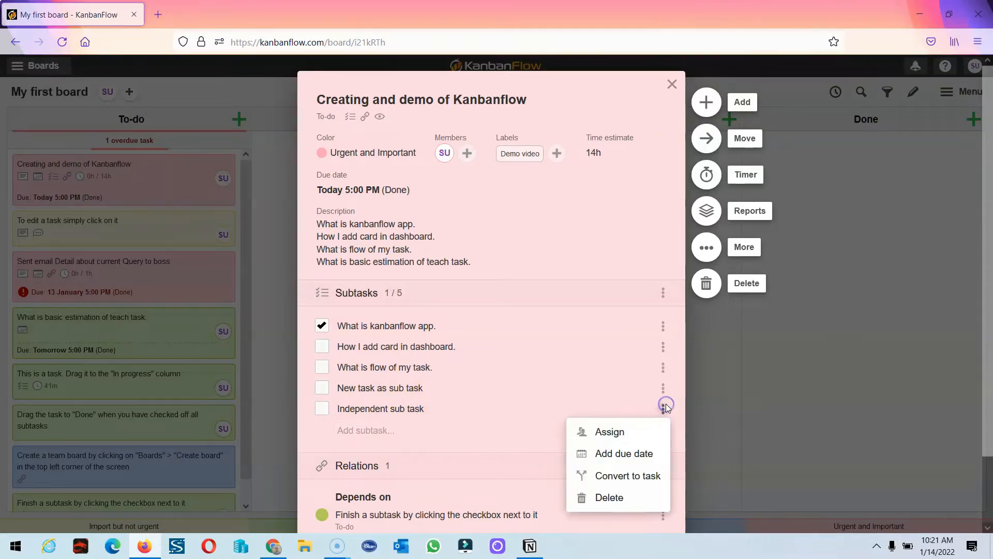
left_click(606, 442)
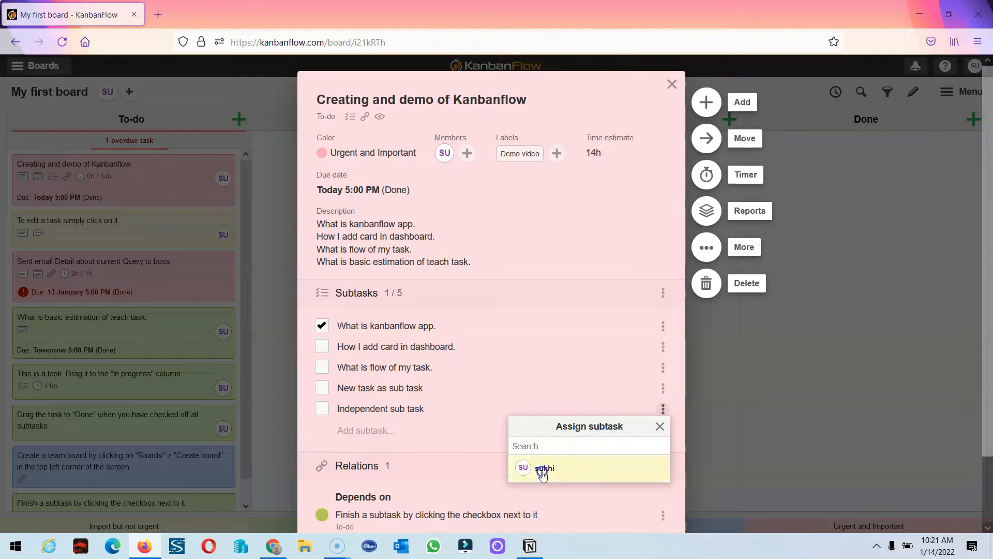
left_click(542, 471)
Step: Add a due date of 2022-01-17 at 10:00 PM to the "Independent sub task" subtask
left_click(663, 409)
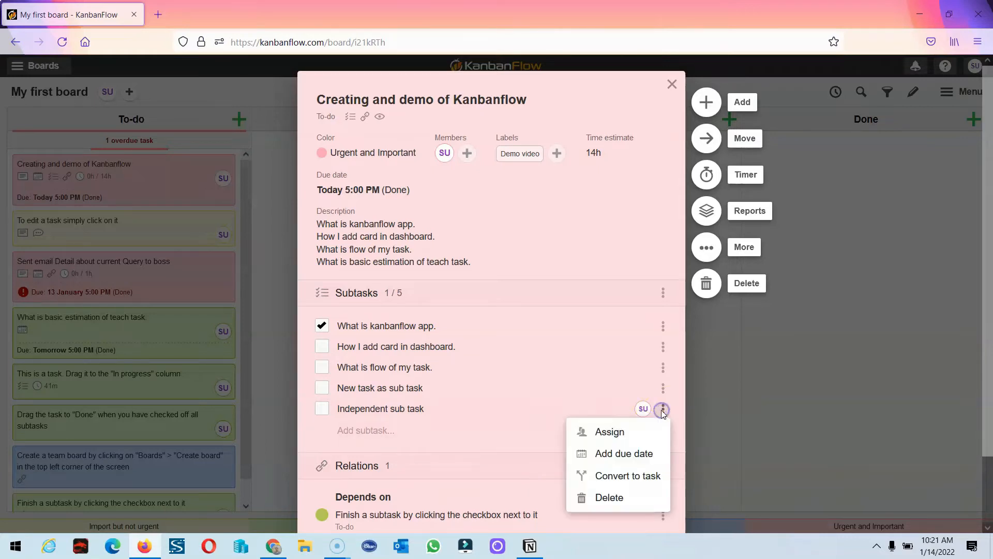
left_click(626, 460)
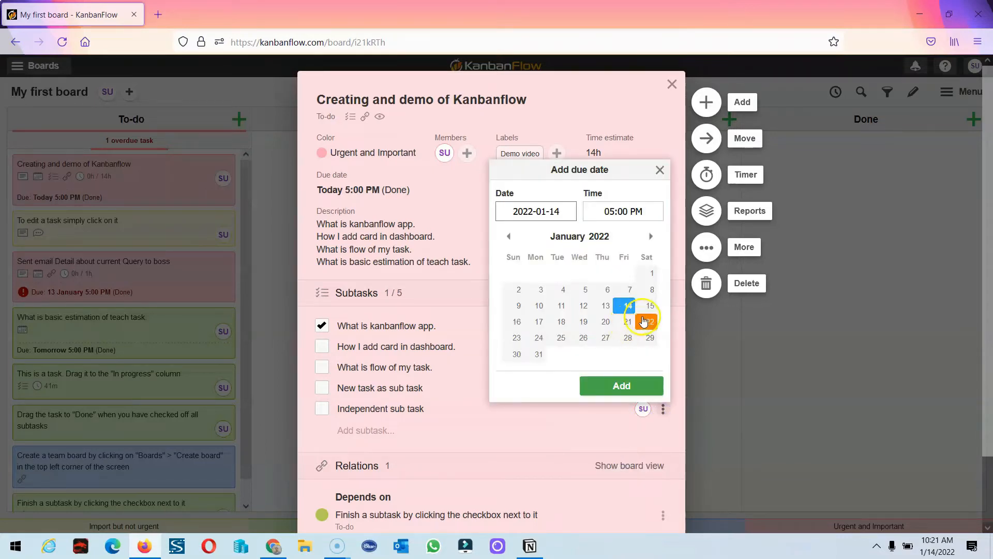
left_click(539, 321)
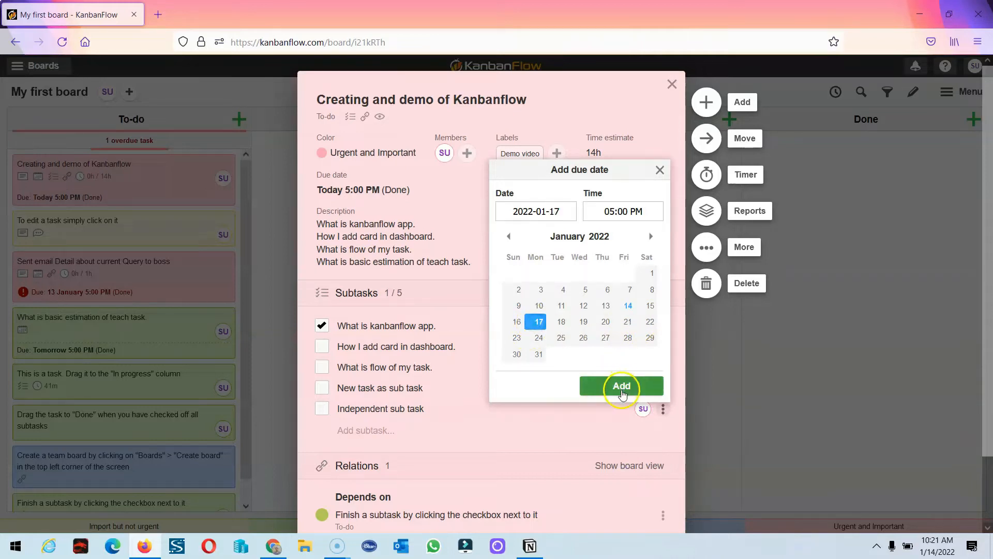
left_click(614, 212)
key("BackSpace")
key("BackSpace")
type("10")
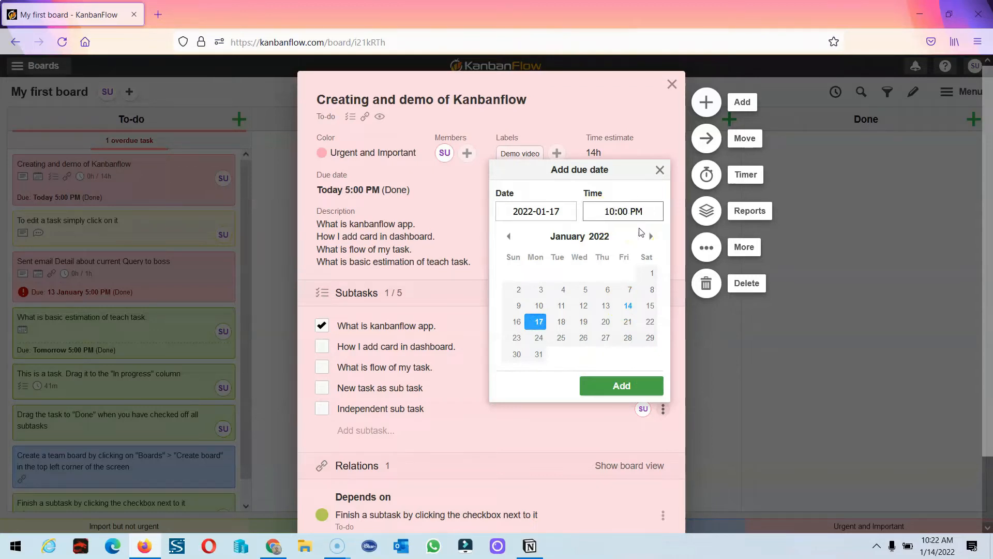
left_click(611, 389)
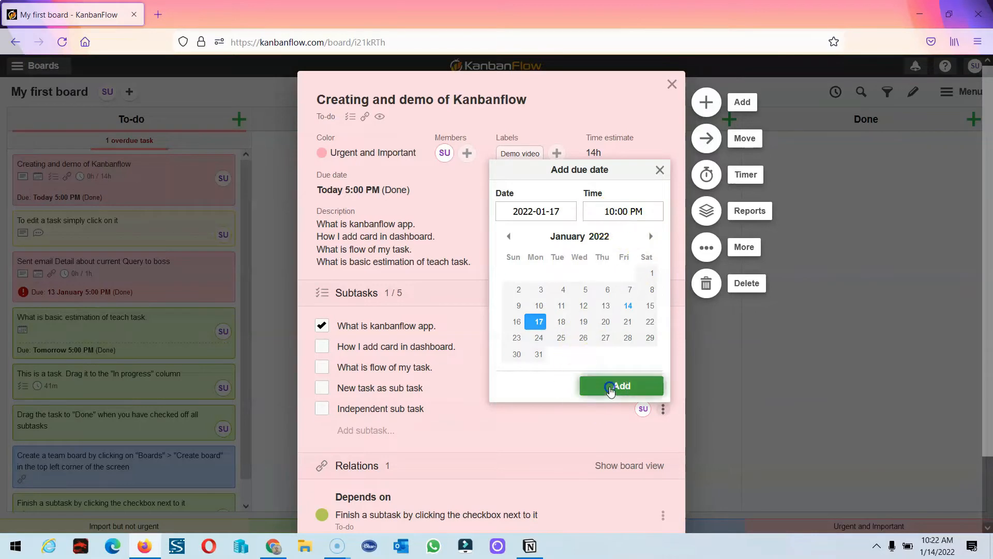
Step: Convert the "Independent sub task" subtask into a separate task using the preset conversion options
left_click(664, 410)
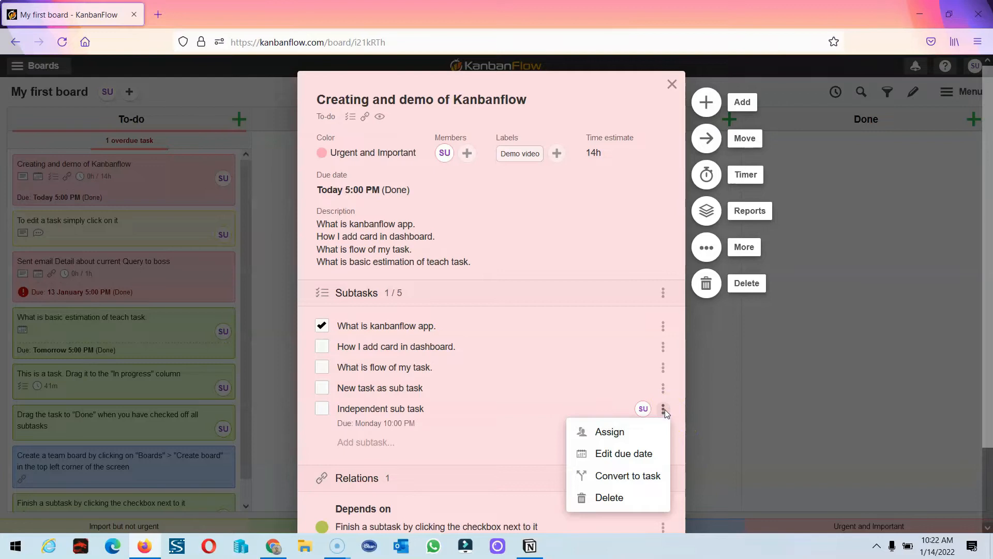
left_click(644, 481)
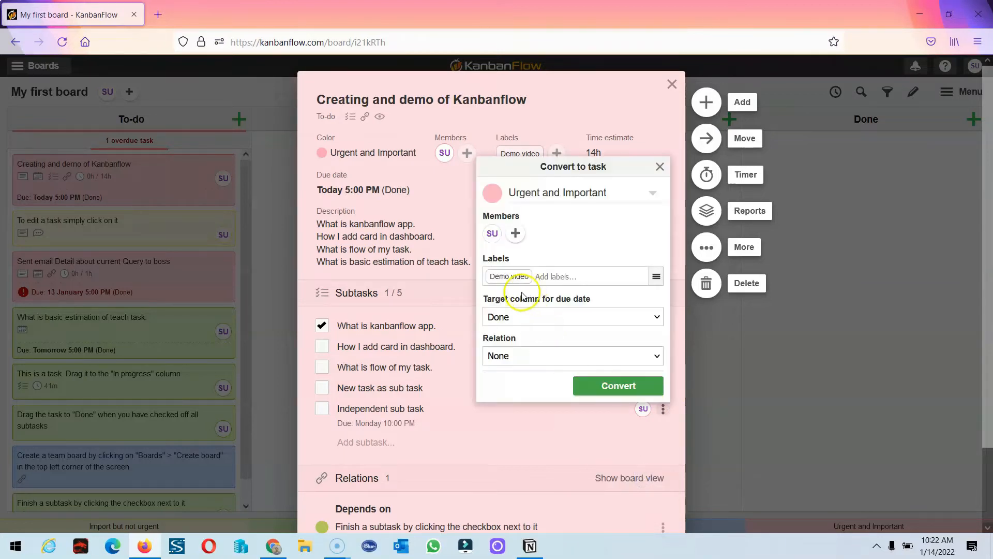
left_click(622, 387)
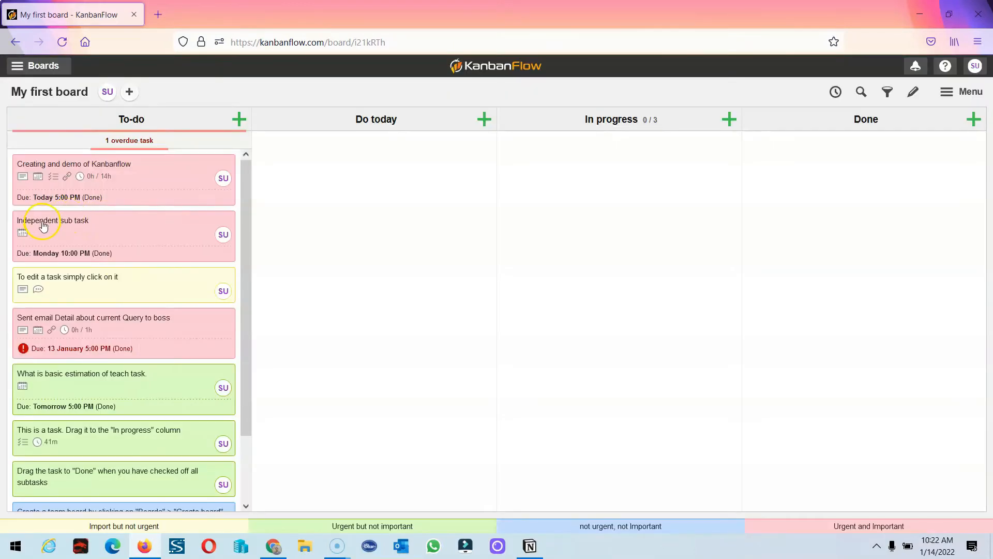
Step: Add the labels "Client 1" and "Client 2" to the "Independent sub task" task
left_click(61, 222)
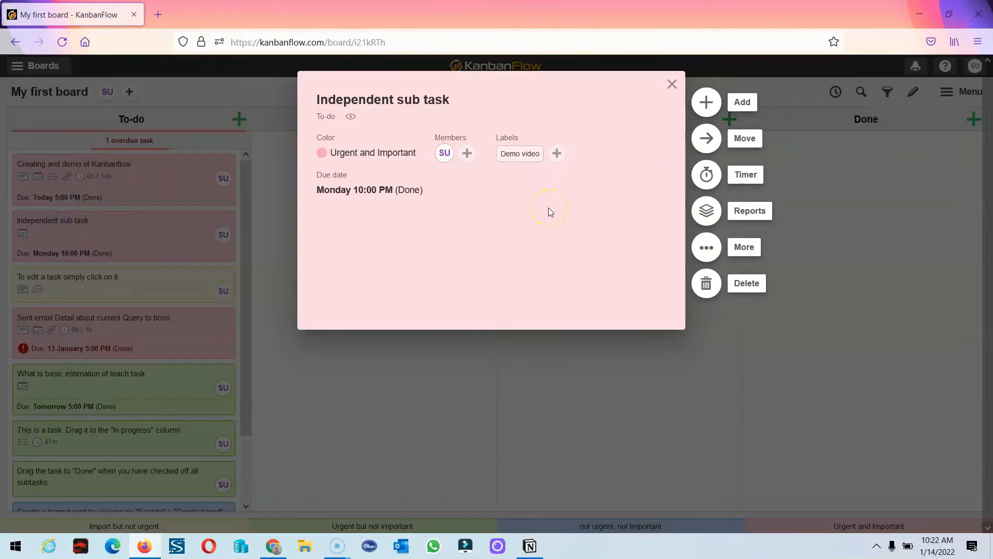
left_click(554, 155)
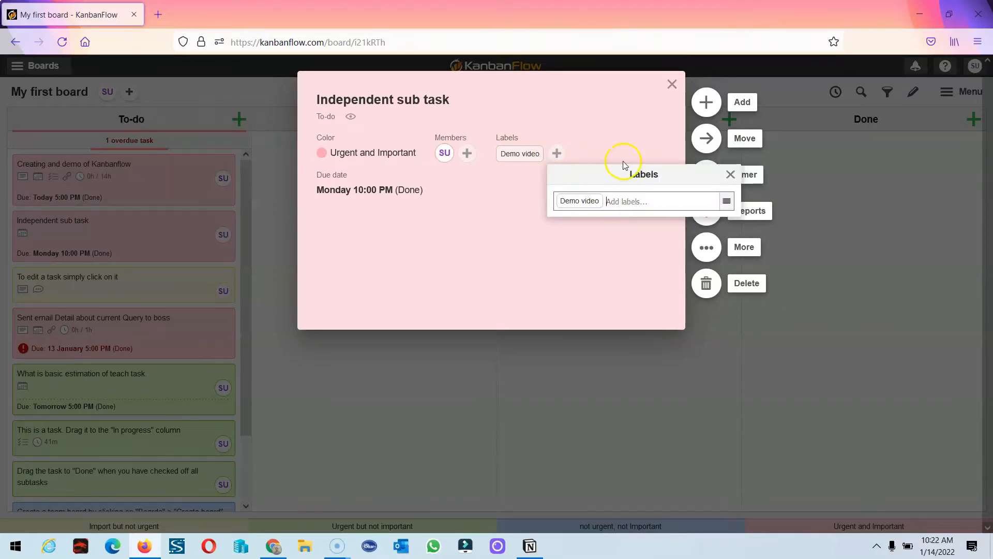
left_click(496, 210)
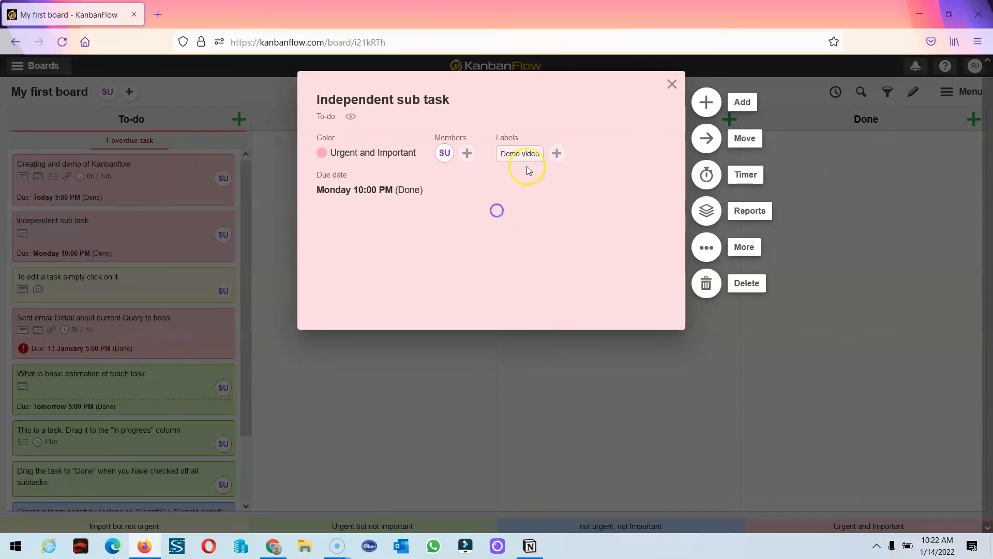
left_click(557, 153)
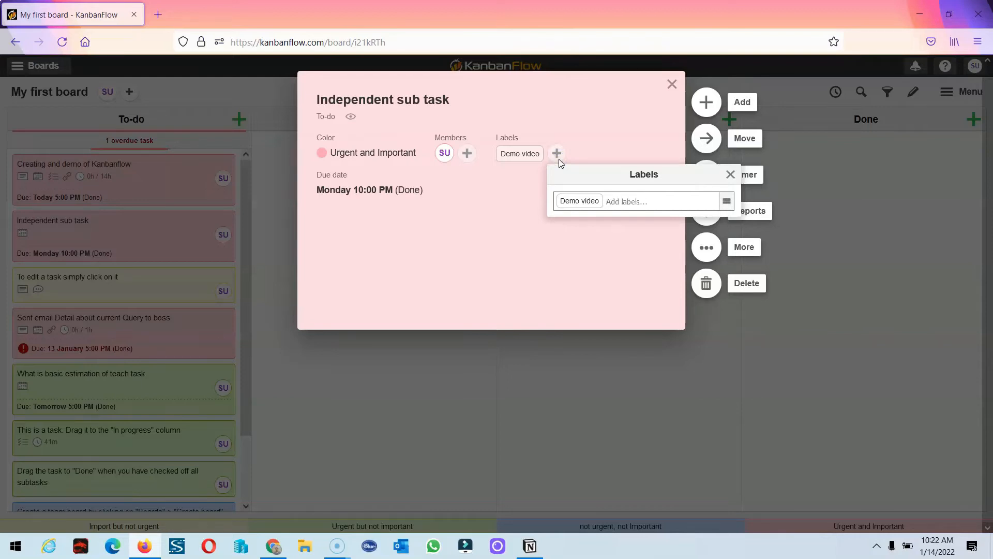
type("Client 1")
key("Return")
type("Client 2")
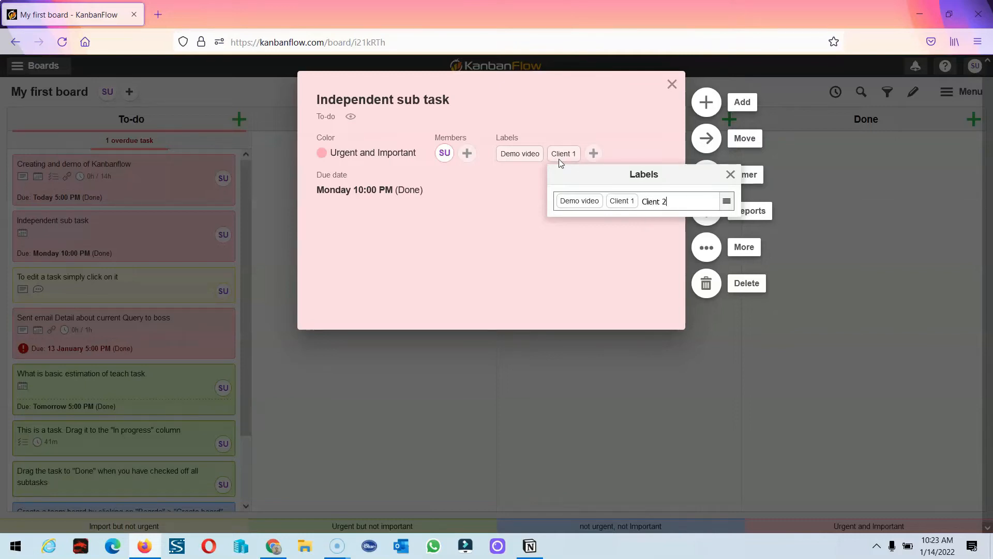
key("Return")
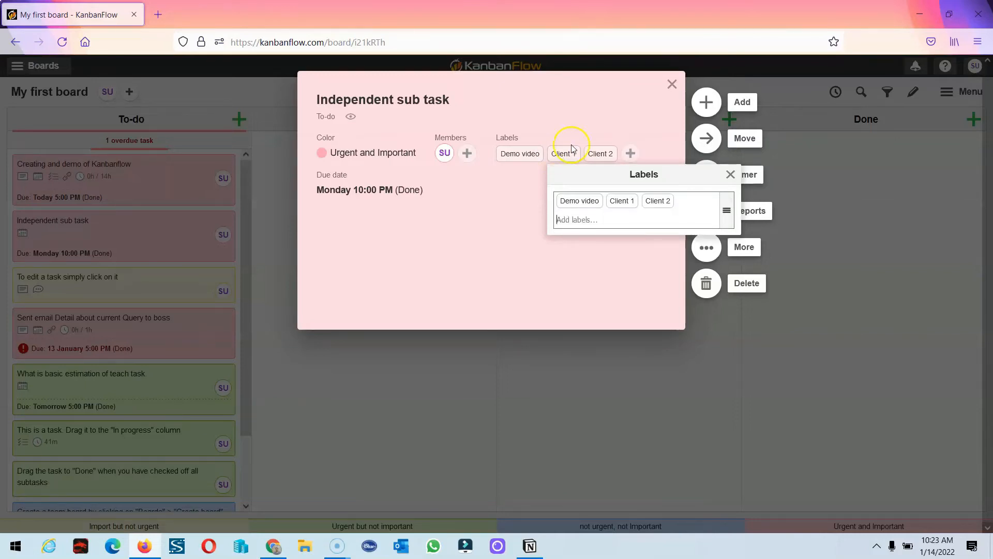
left_click(730, 174)
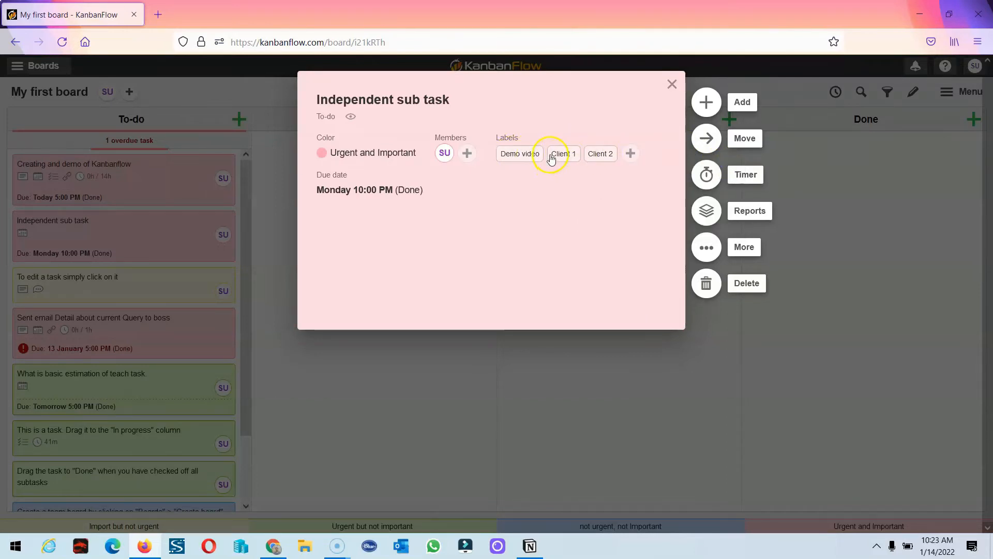
Step: Add the subtasks "task1", "task2" and "task3" to the "Independent sub task" task and mark "task1" as completed
left_click(710, 101)
left_click(823, 176)
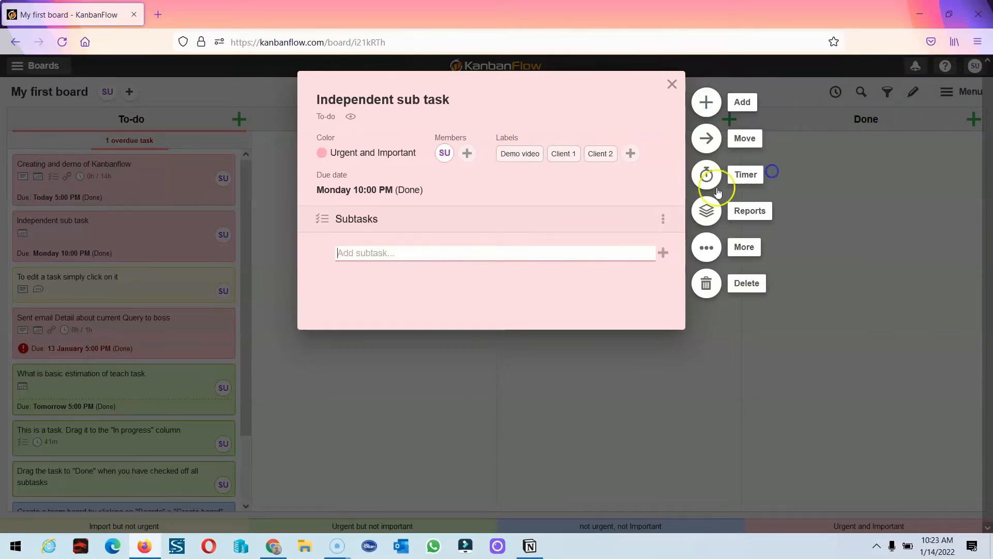
type("task1")
key("Return")
type("task")
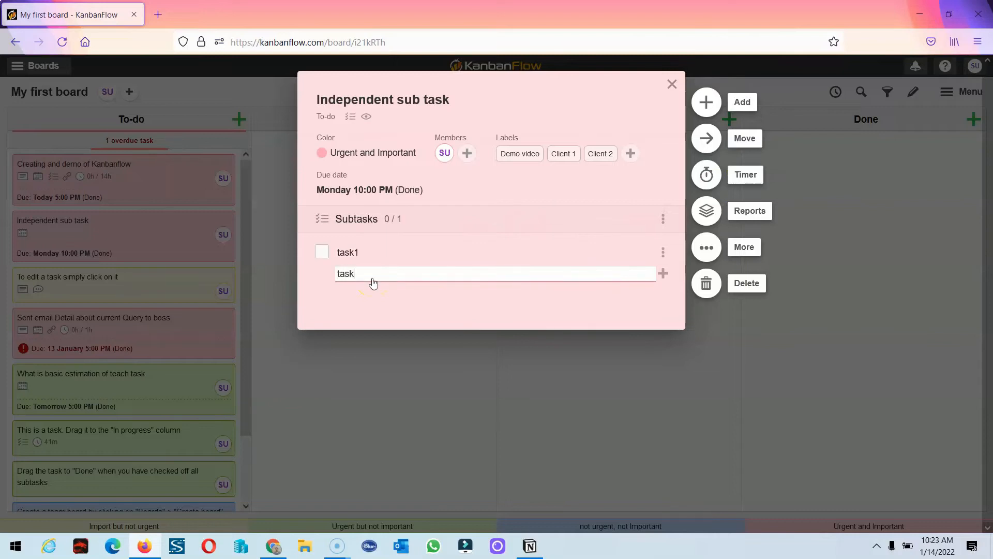
type("2")
key("Return")
type("tasl")
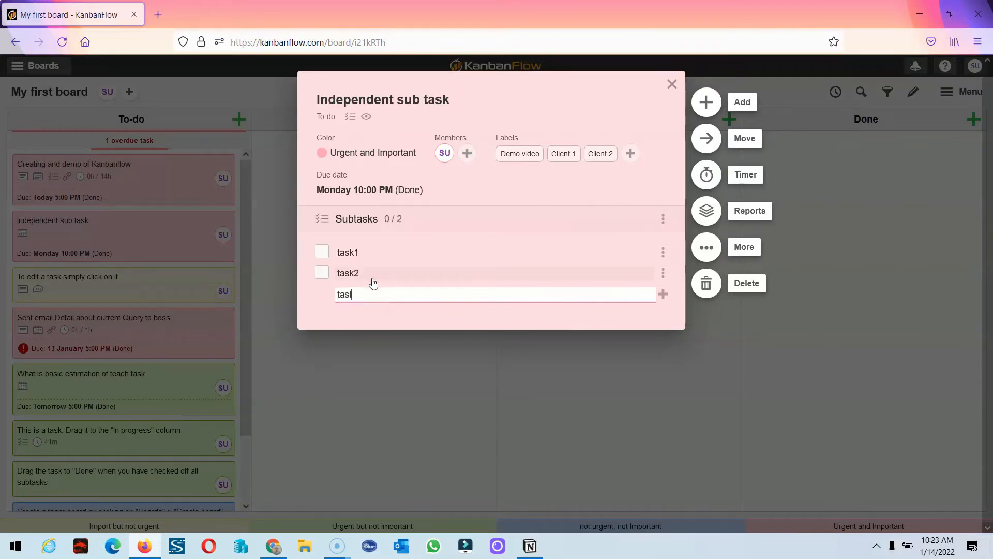
type("k3")
key("Return")
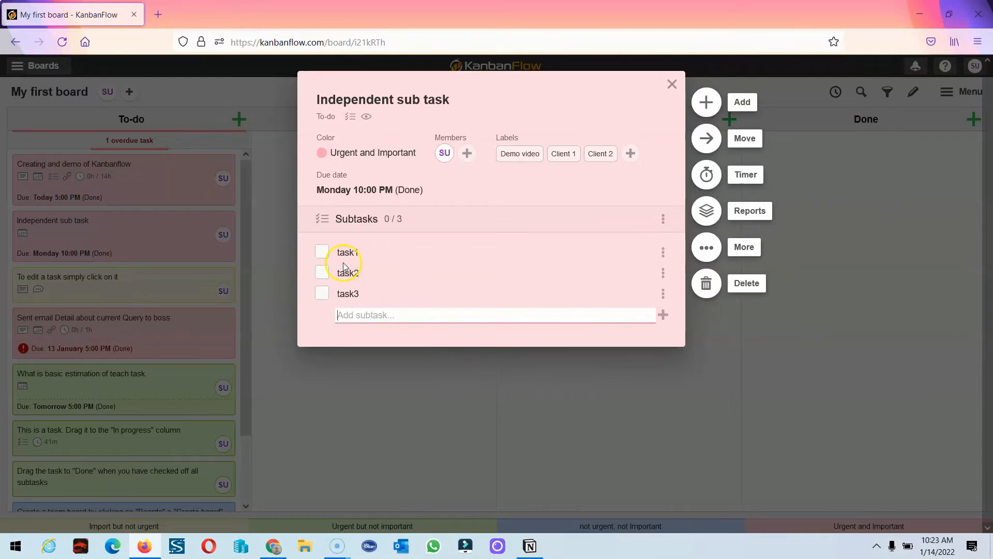
left_click(322, 252)
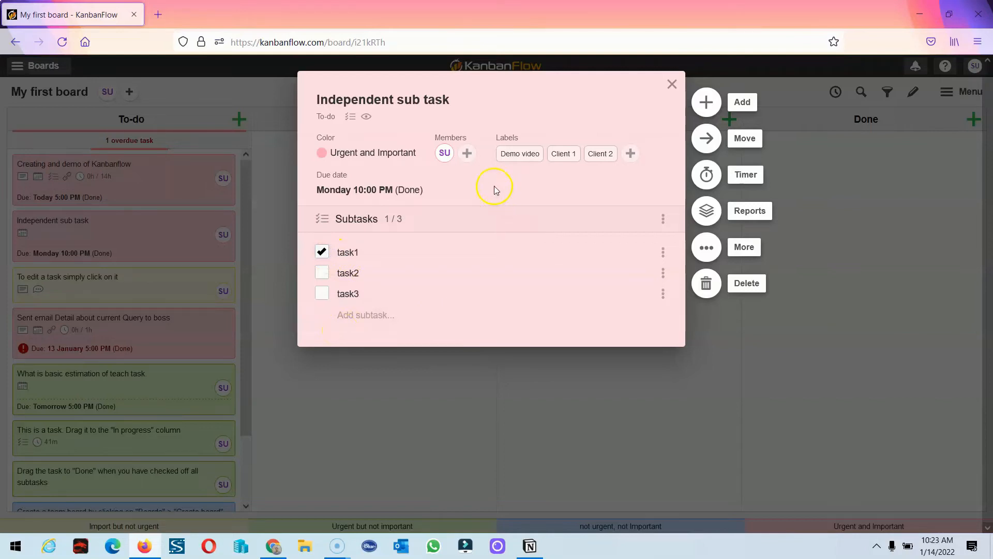
Step: Add a two-line comment to the task: "There are some missing requirement" and "There are some fixes required"
left_click(705, 101)
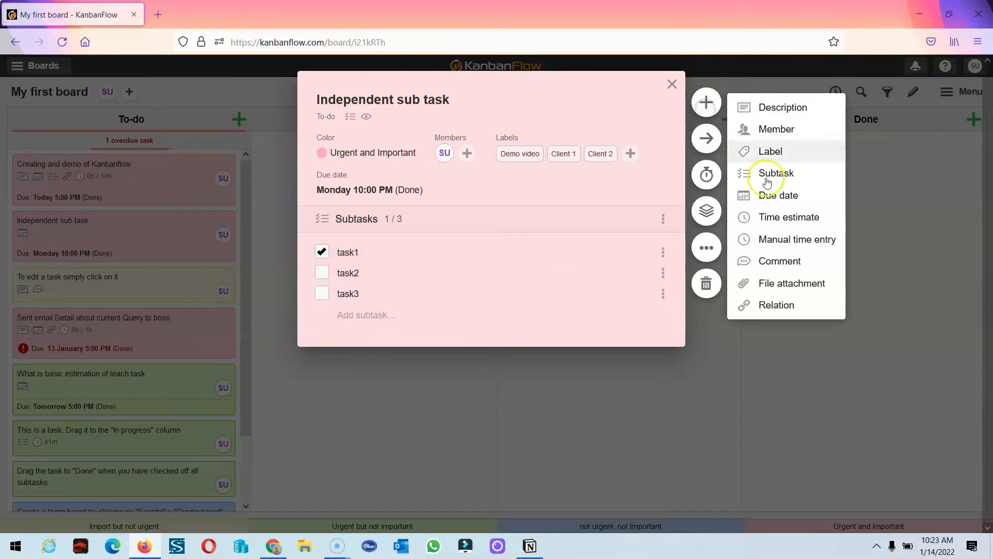
left_click(773, 262)
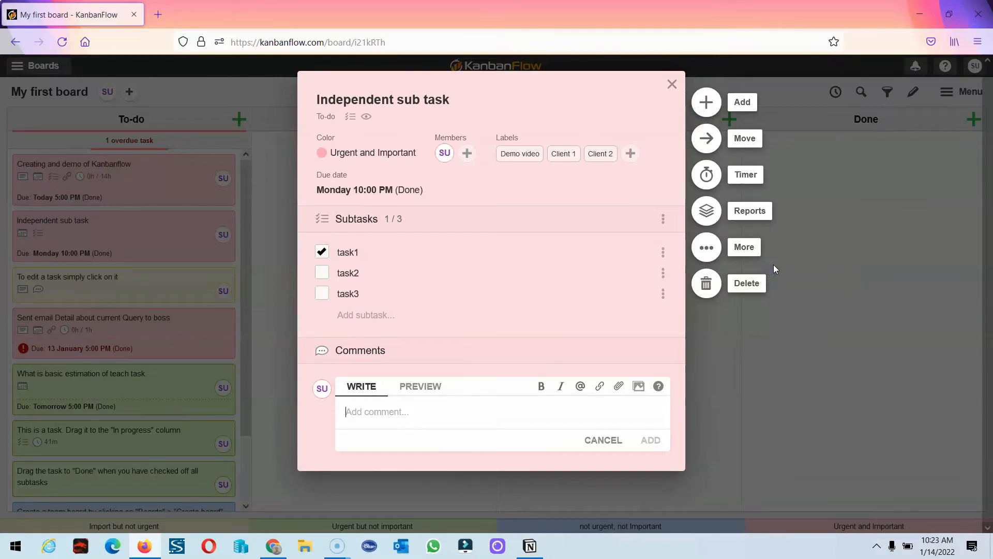
type("There are some missing requirement")
key("Return")
type("There are some fixes required")
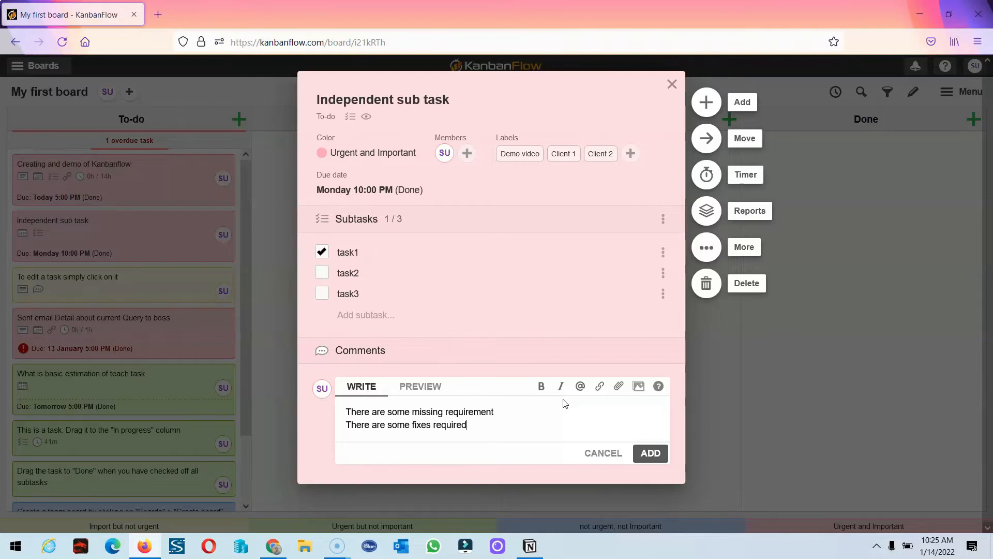
key("ctrl+Return")
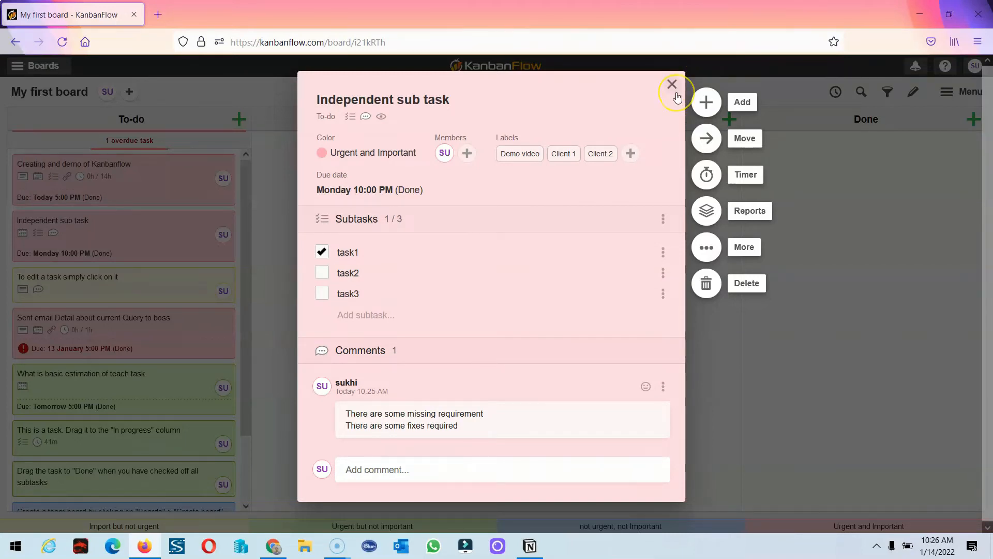
Step: Try to add a due date of 2022-01-19 at 05:00 PM with Done as the target column
left_click(707, 102)
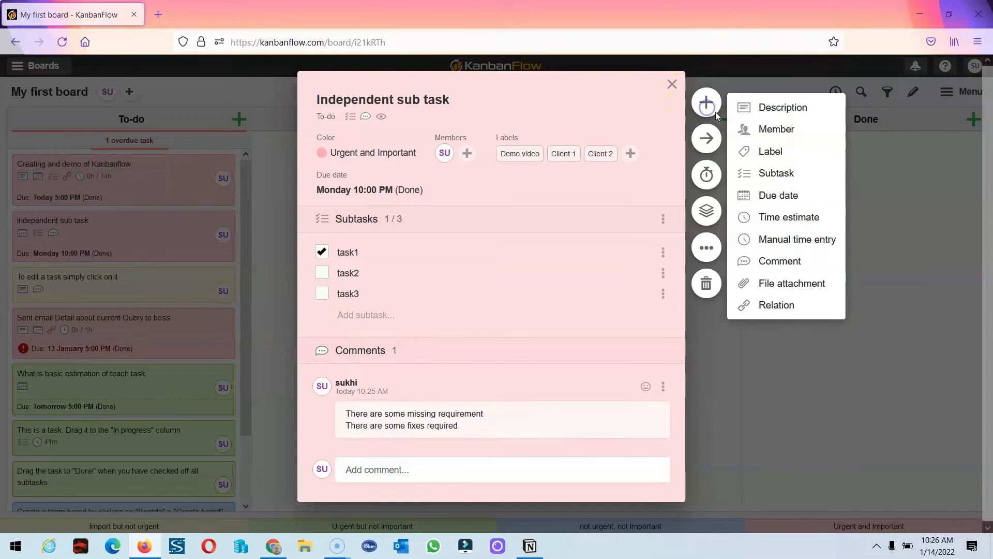
left_click(778, 196)
left_click(820, 257)
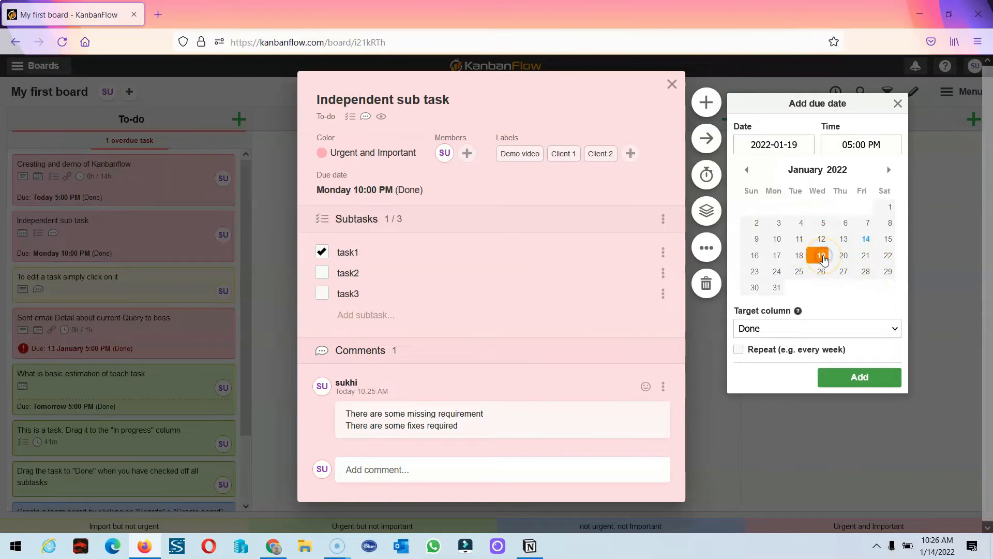
left_click(854, 375)
key("Return")
Step: Add a time estimate of 24h to the "Independent sub task" task
left_click(706, 102)
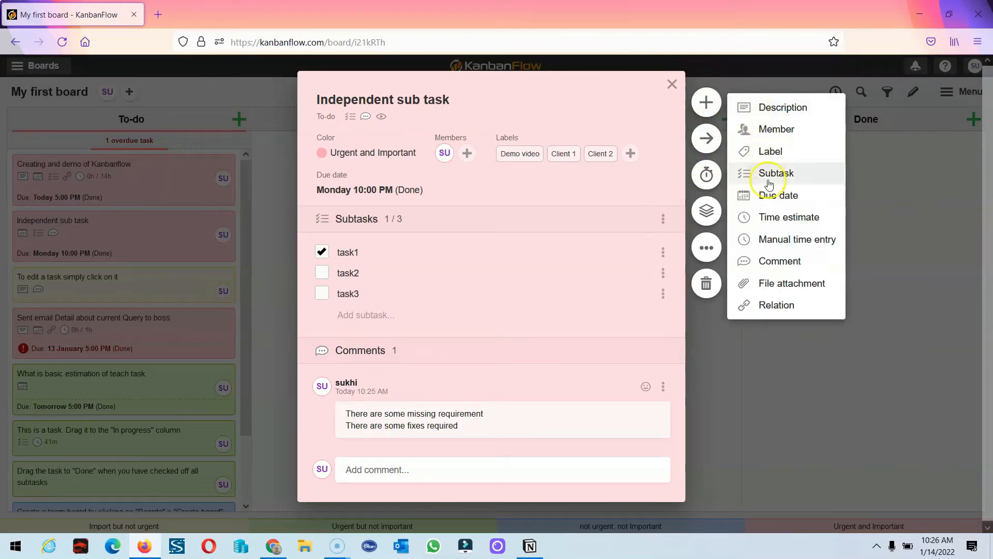
left_click(771, 218)
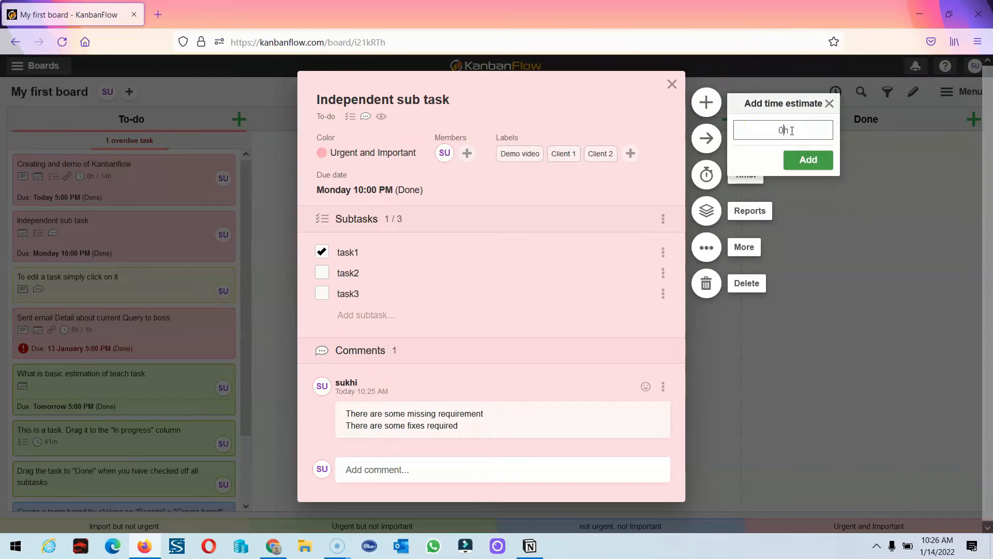
type("24h")
left_click(801, 163)
left_click(801, 163)
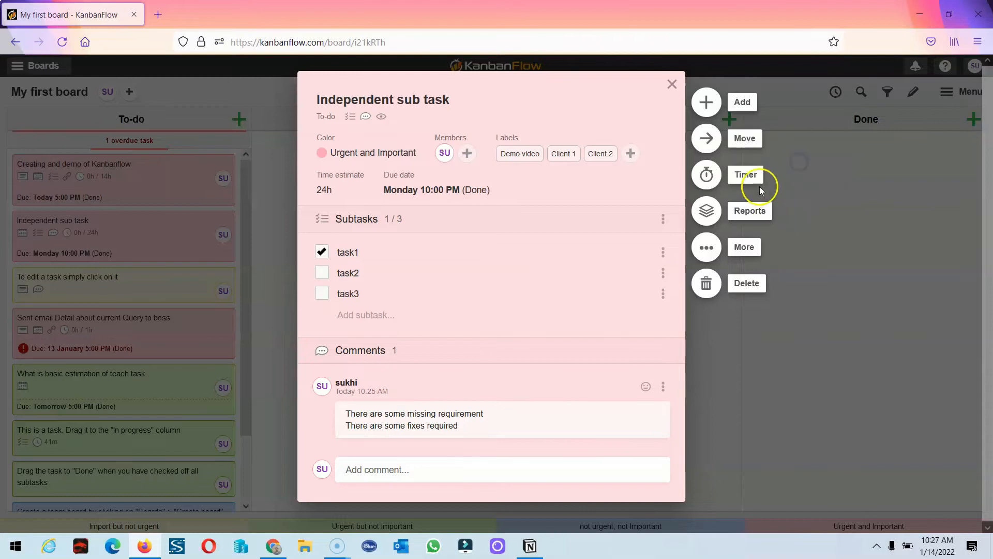
left_click(709, 139)
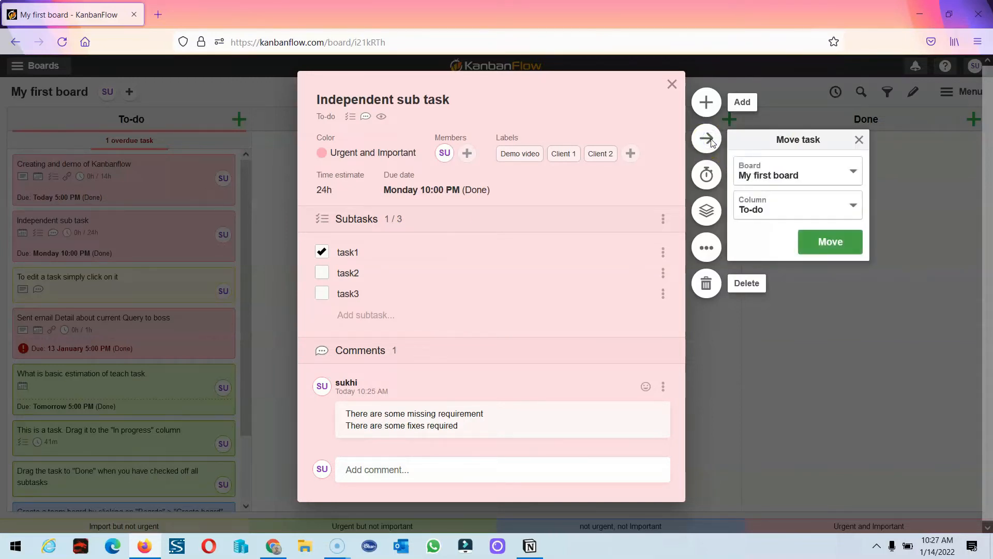
left_click(713, 142)
left_click(713, 142)
left_click(713, 142)
Step: Start a Pomodoro timer for the "Independent sub task" task and stop it again
left_click(762, 179)
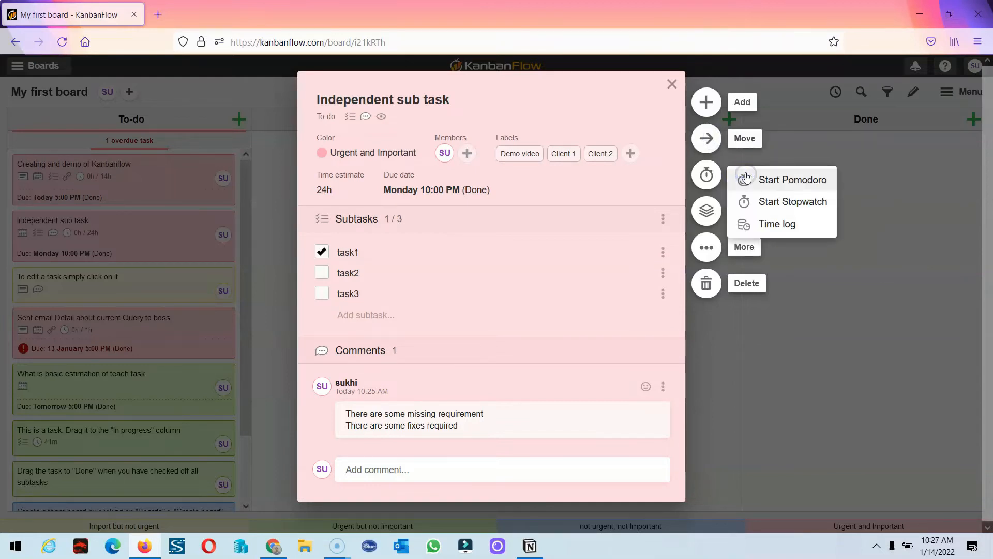
left_click(765, 182)
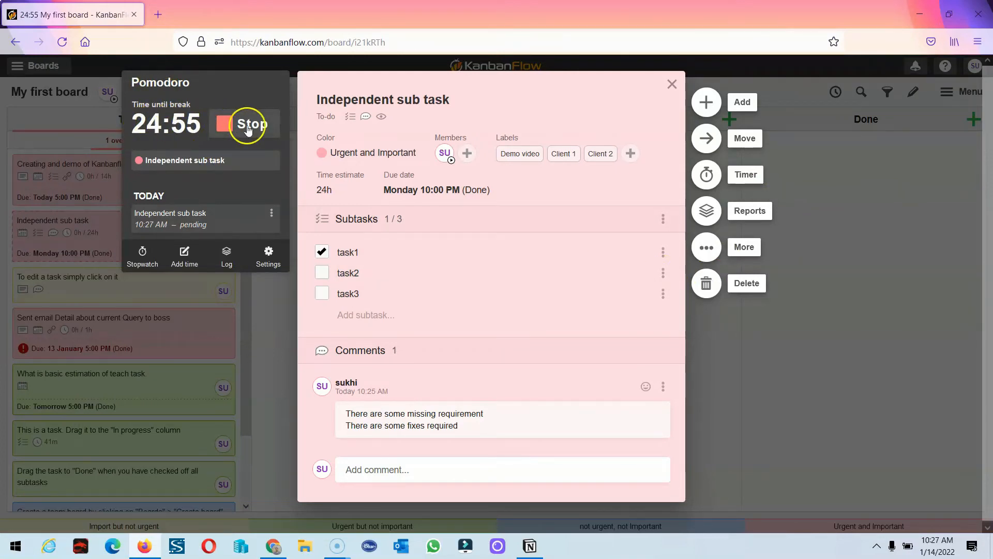
left_click(227, 127)
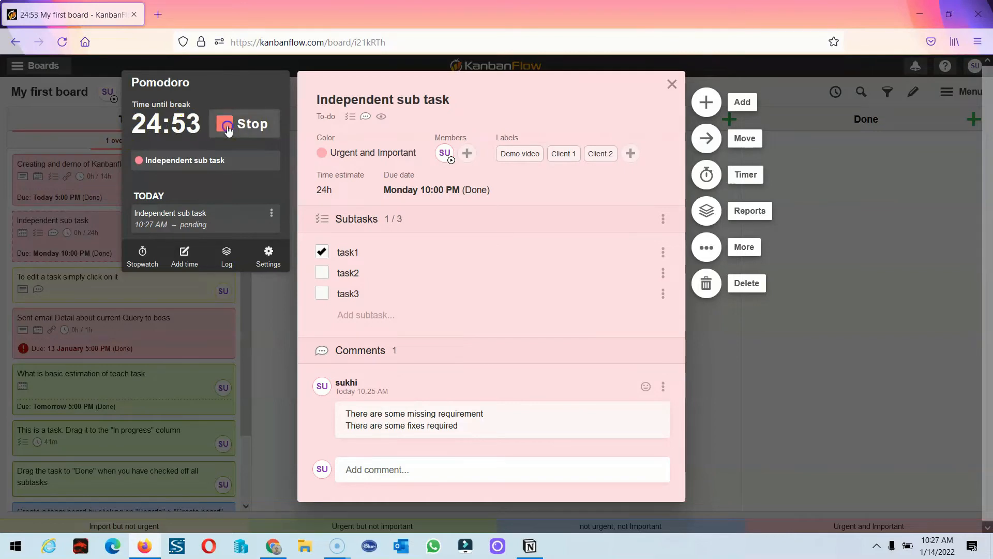
Step: Set the Pomodoro's time until break to 45:00
left_click(179, 127)
scroll(182, 280, "down", 10)
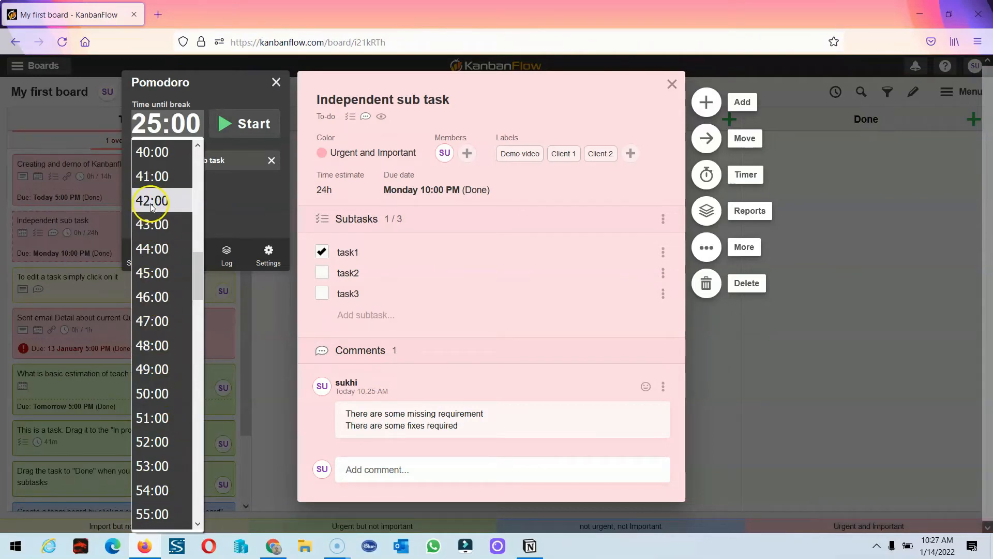
left_click(153, 274)
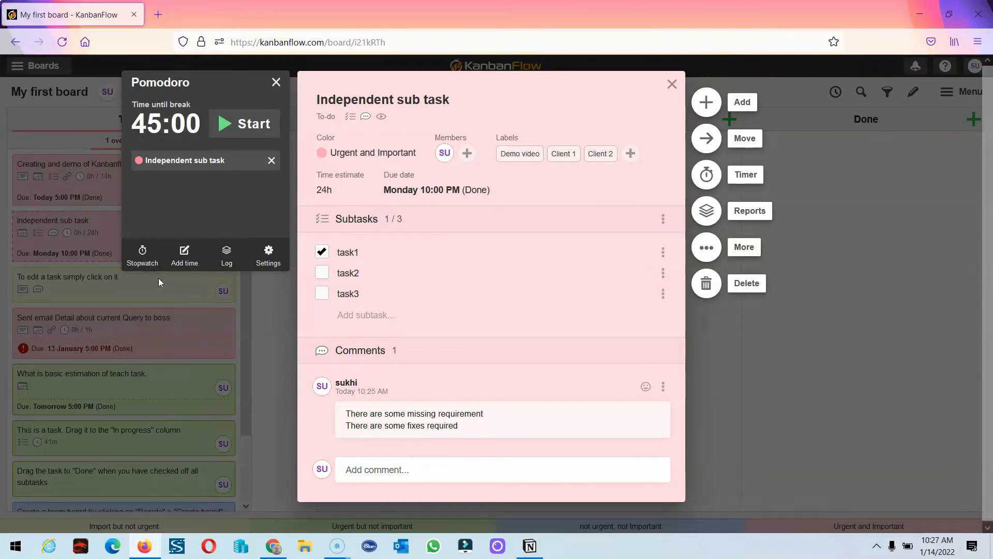
Step: Set the Pomodoro's time until break to 25:00 and start the timer for the task
left_click(154, 132)
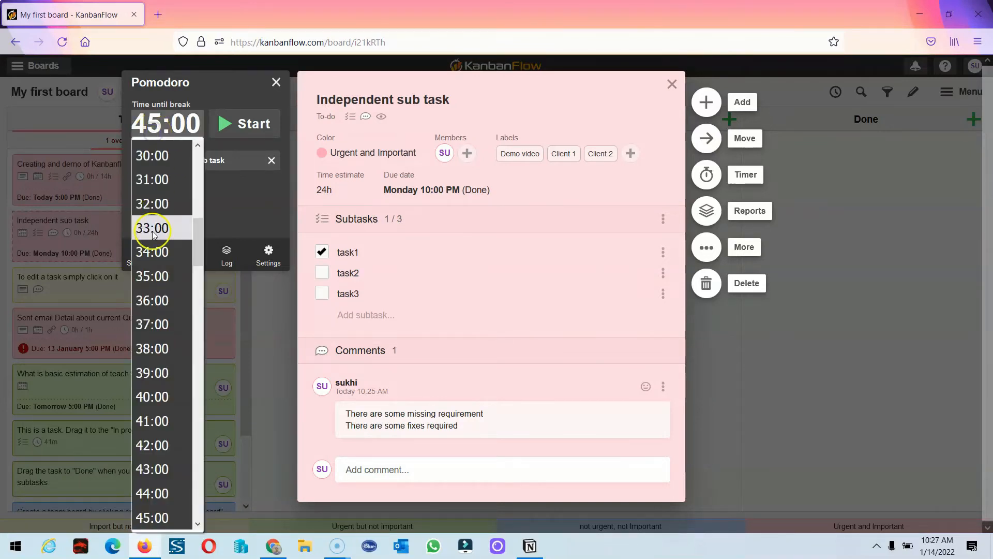
scroll(152, 230, "up", 5)
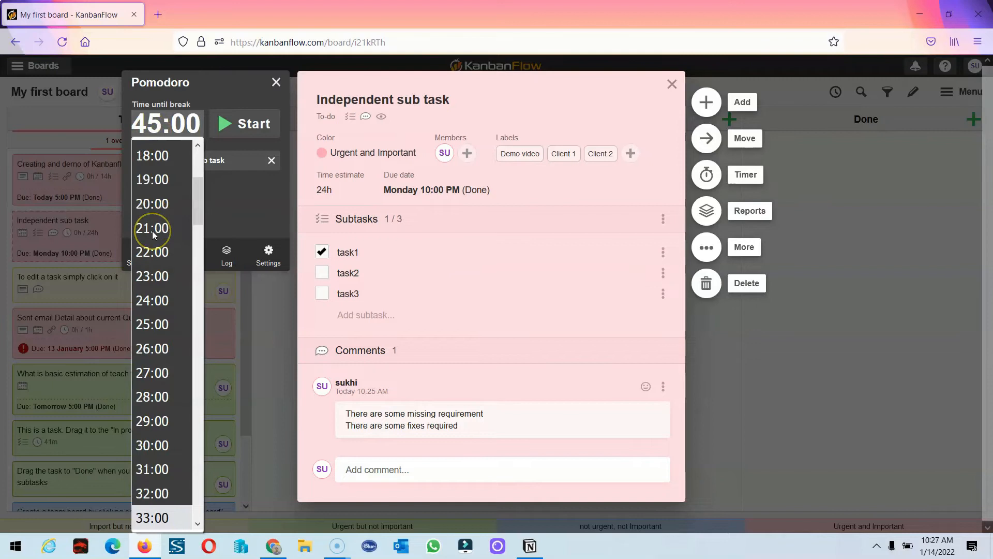
left_click(155, 325)
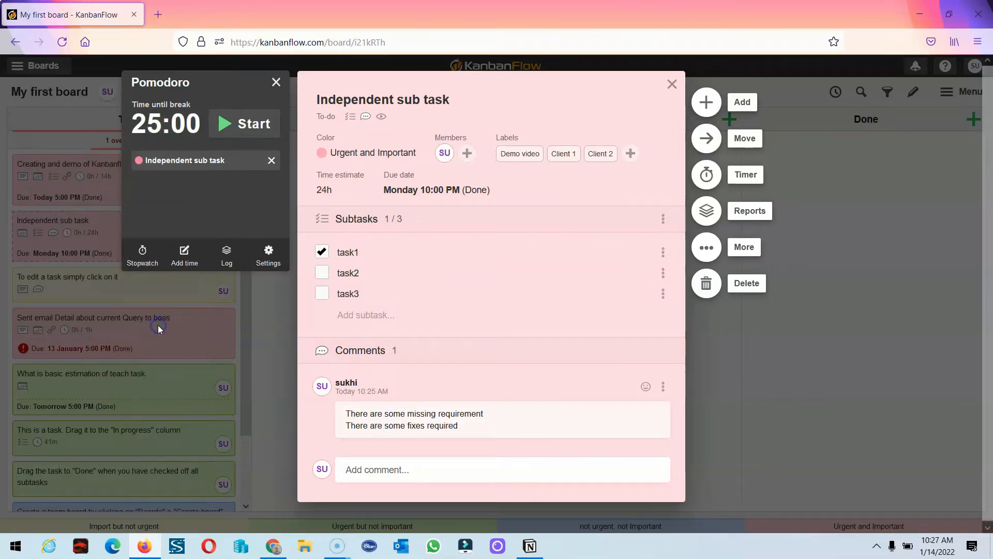
left_click(217, 124)
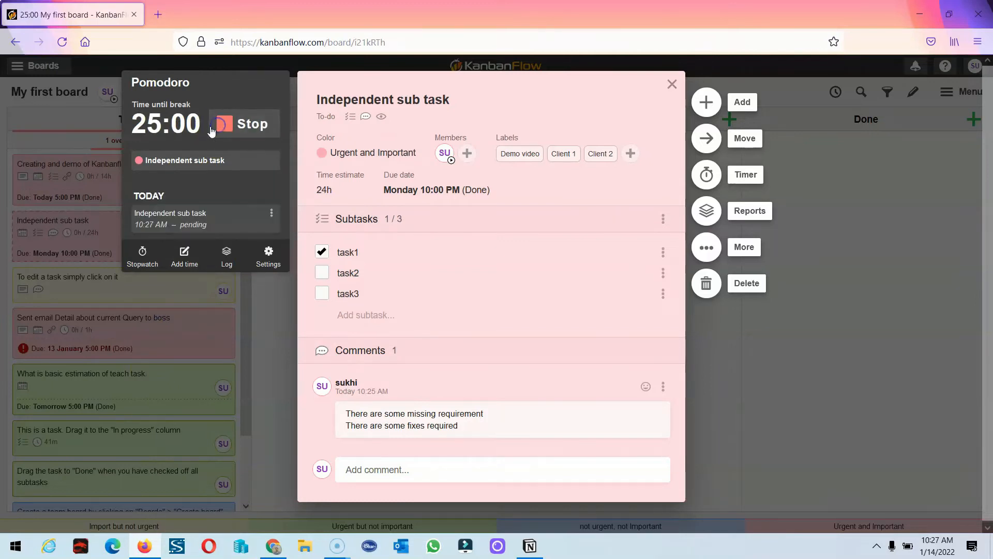
Step: Examine the work log of recorded Pomodoro entries and the reports available for the task
left_click(226, 256)
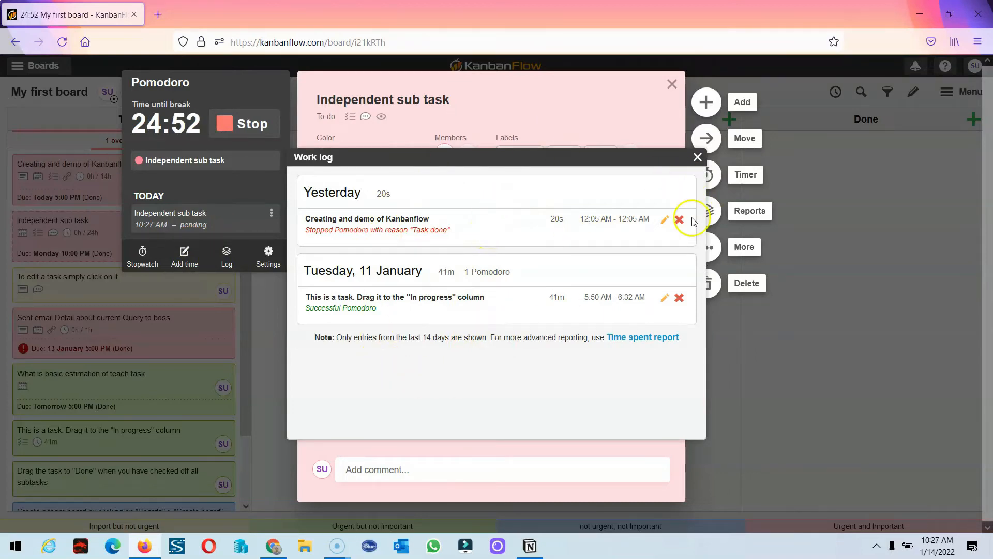
left_click(698, 157)
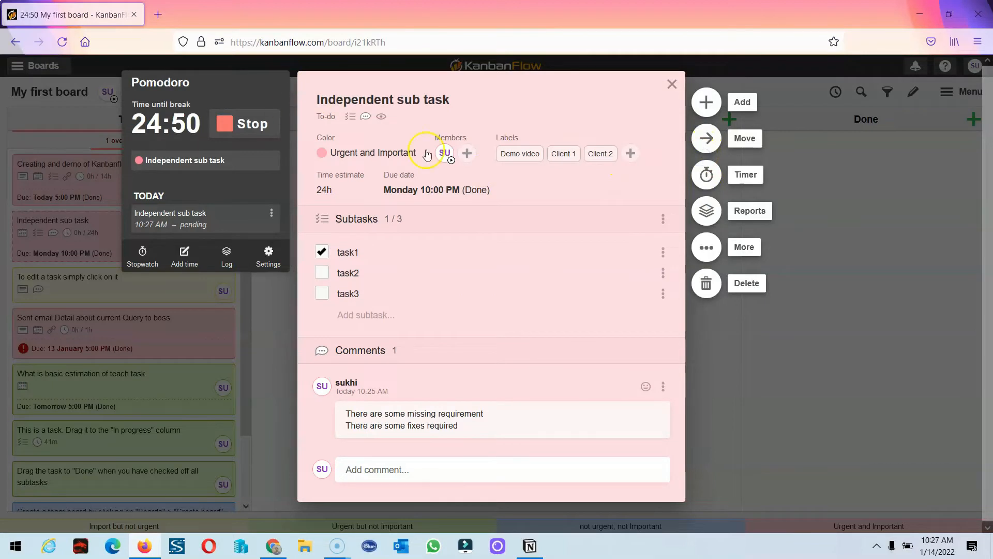
left_click(734, 213)
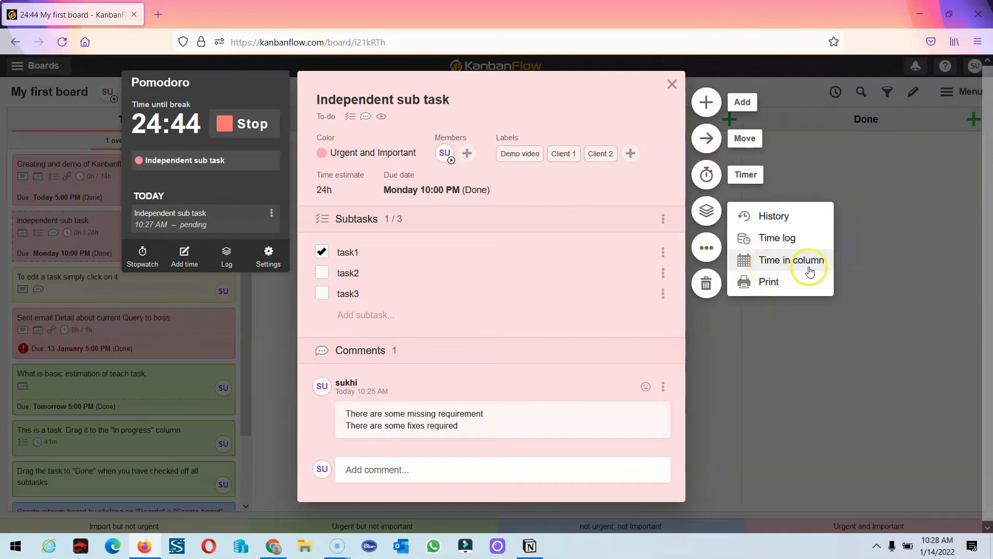
left_click(706, 215)
Step: Copy the task URL of the "Independent sub task" task
left_click(703, 263)
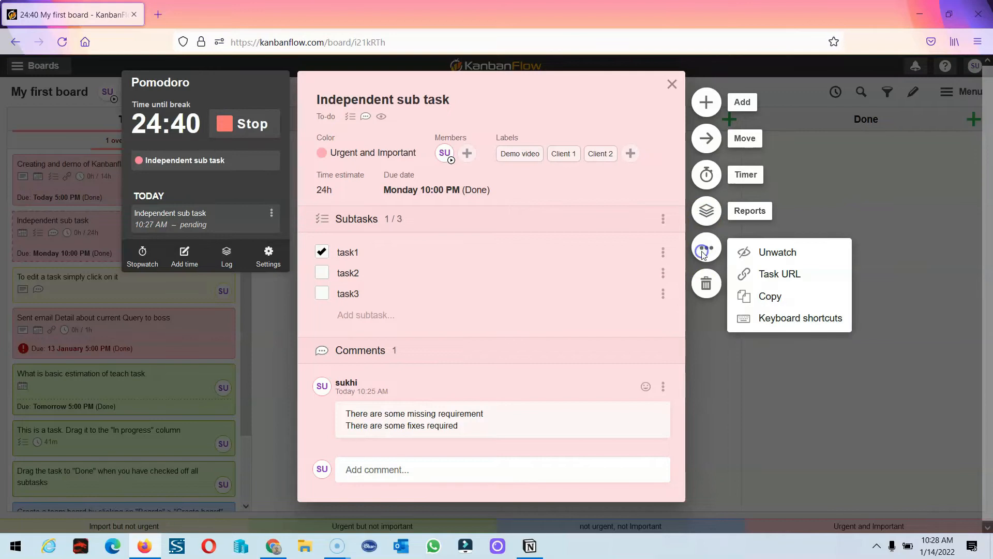
left_click(757, 274)
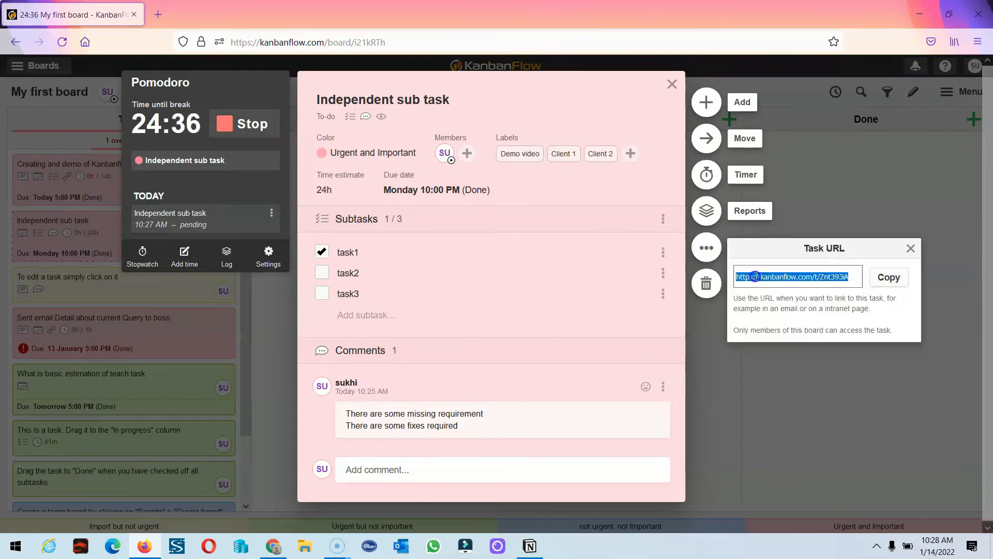
left_click(886, 275)
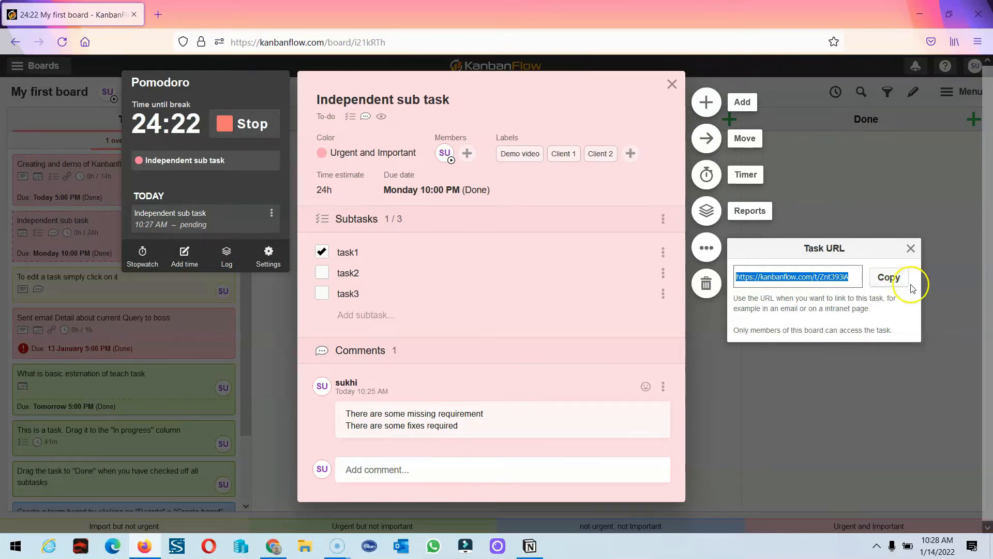
left_click(910, 249)
Step: Copy the "Independent sub task" task into the "Do today" column, keeping its name
left_click(706, 247)
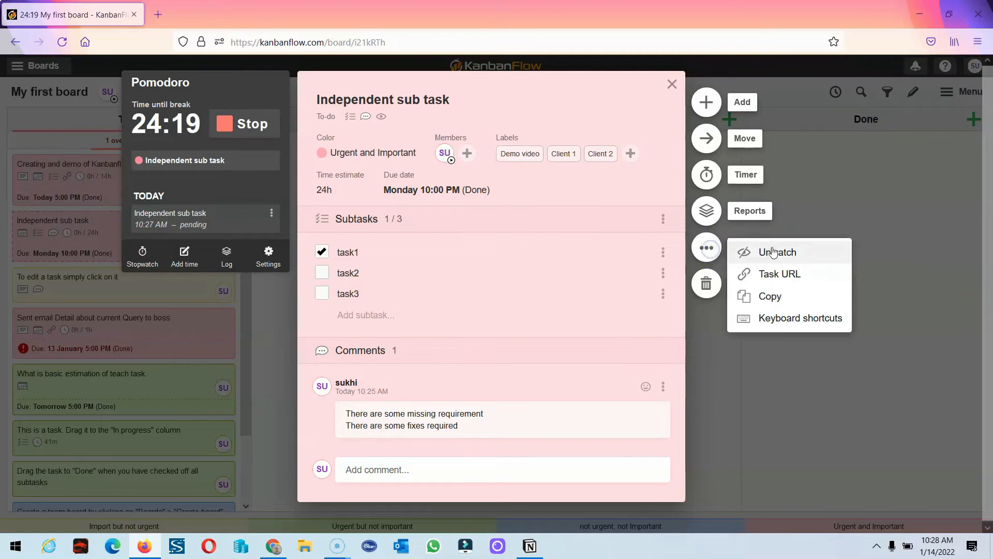
left_click(779, 301)
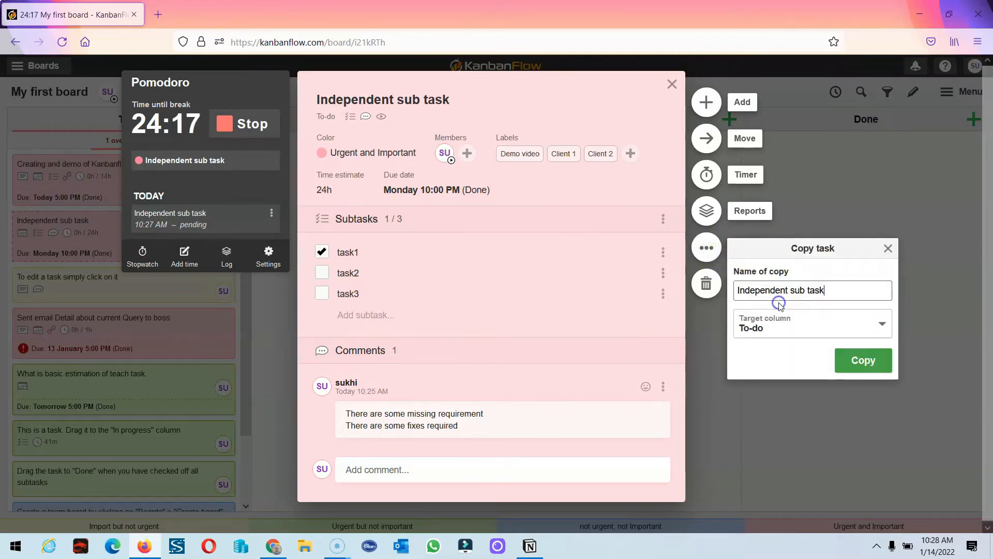
left_click(781, 328)
left_click(774, 363)
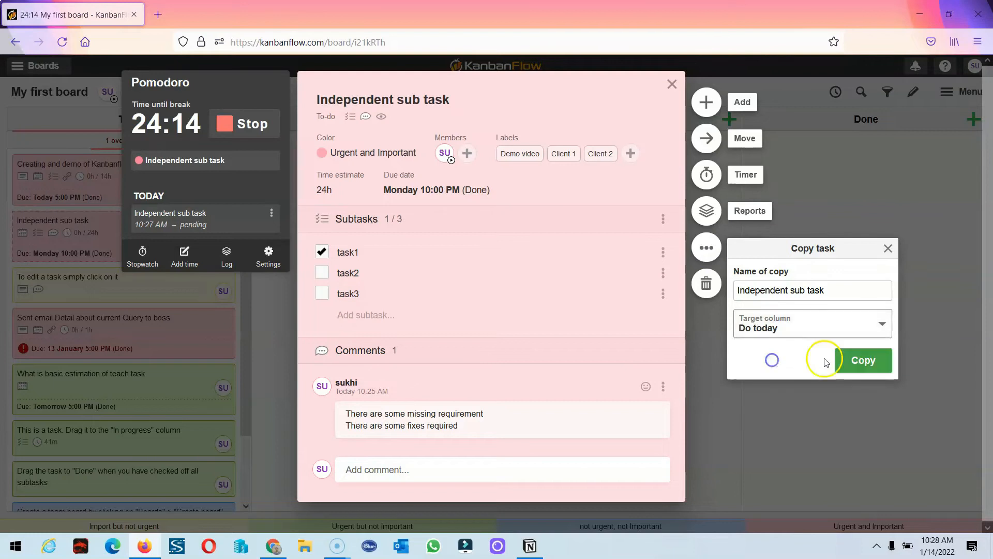
left_click(854, 360)
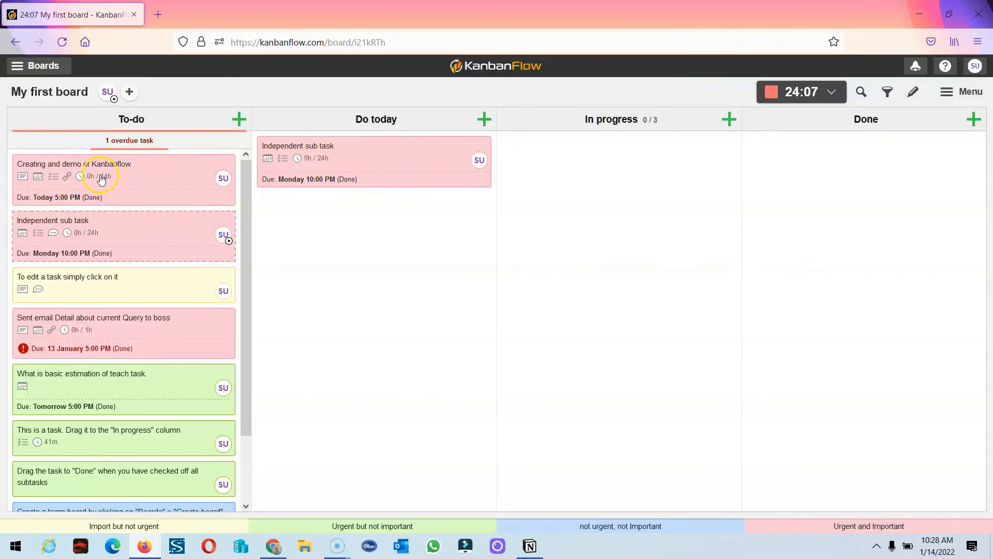
Step: Review the details of the copied "Independent sub task" in the "Do today" column
left_click(344, 150)
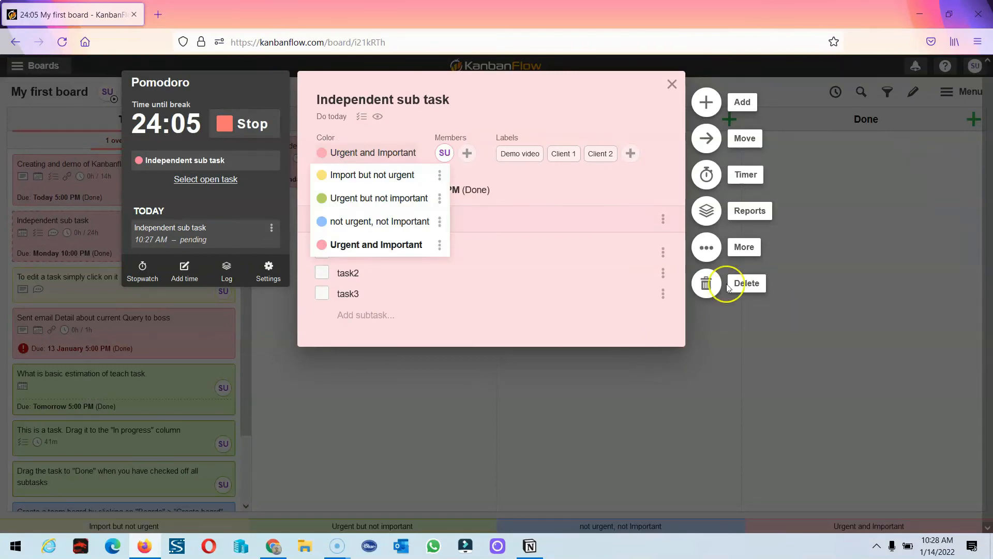
left_click(405, 337)
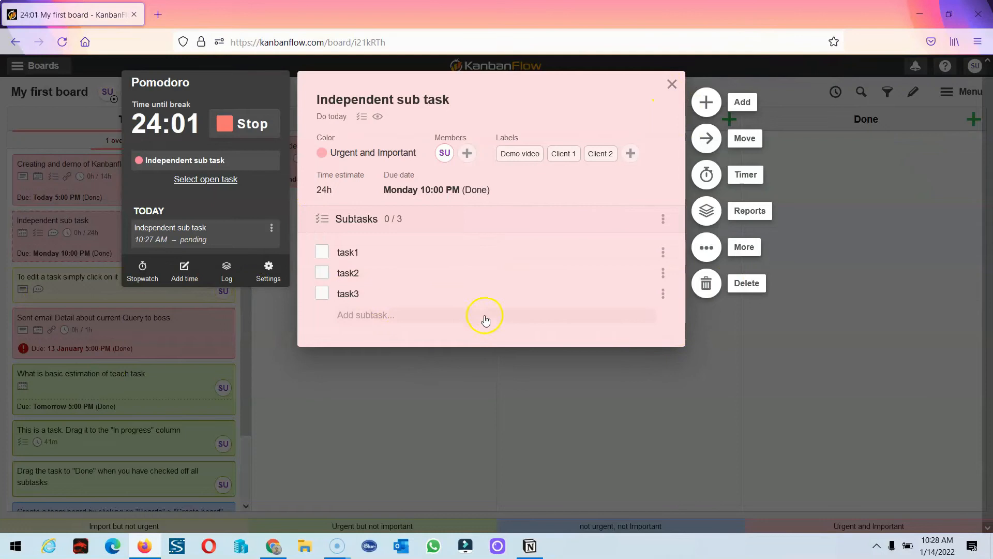
left_click(666, 87)
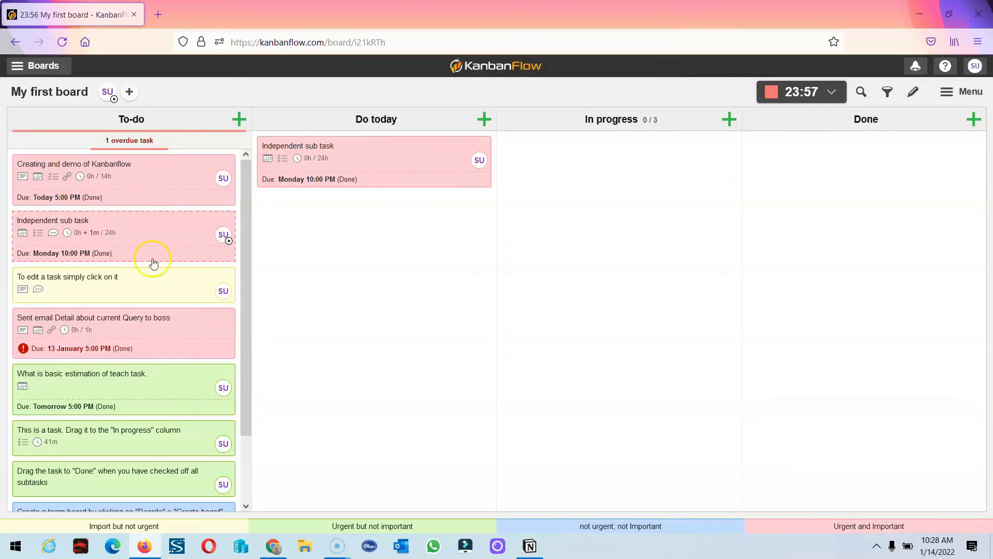
Step: Add a "Depends on" relation from the To-do "Independent sub task" to the task 'This is a task. Drag it to the "In progress" column' on My first board
left_click(89, 236)
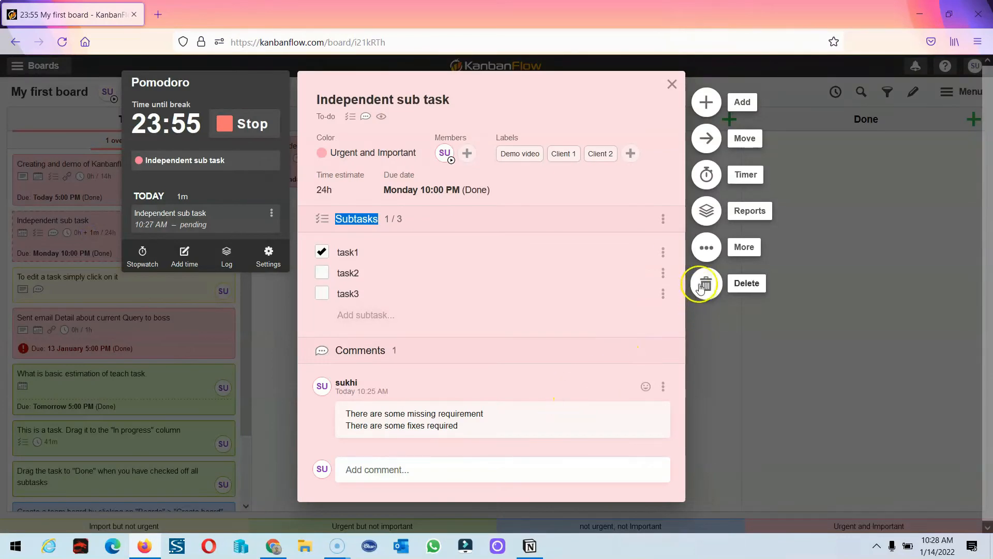
left_click(709, 248)
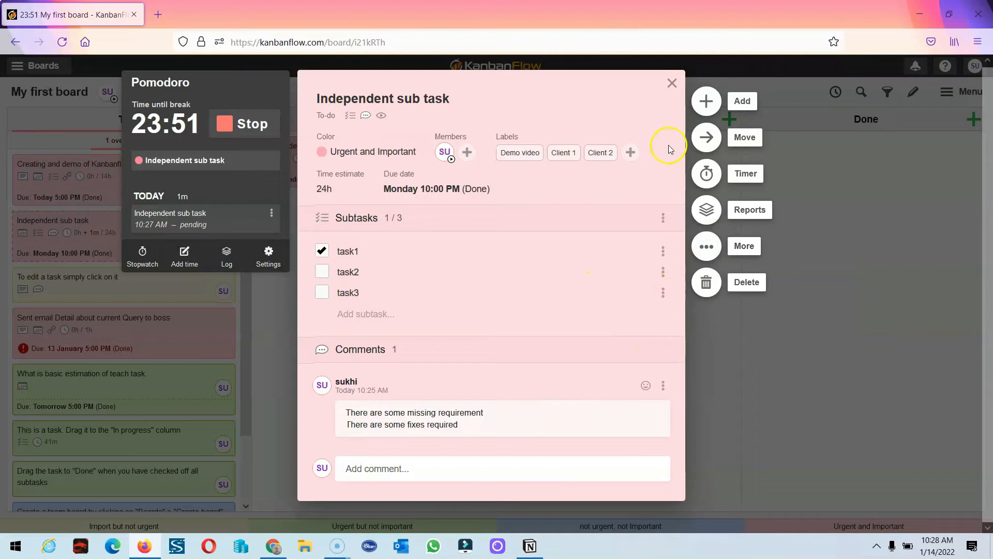
left_click(710, 105)
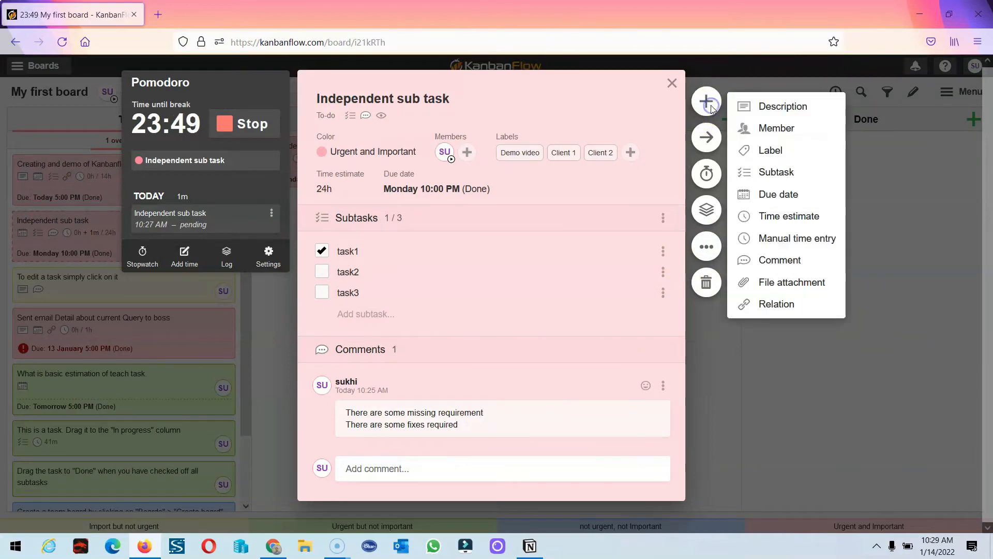
left_click(786, 307)
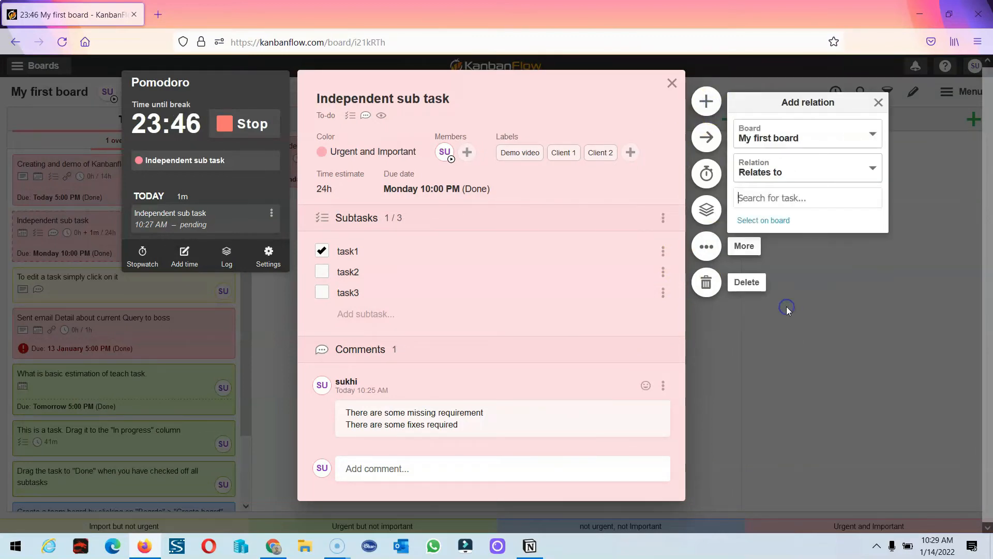
left_click(775, 140)
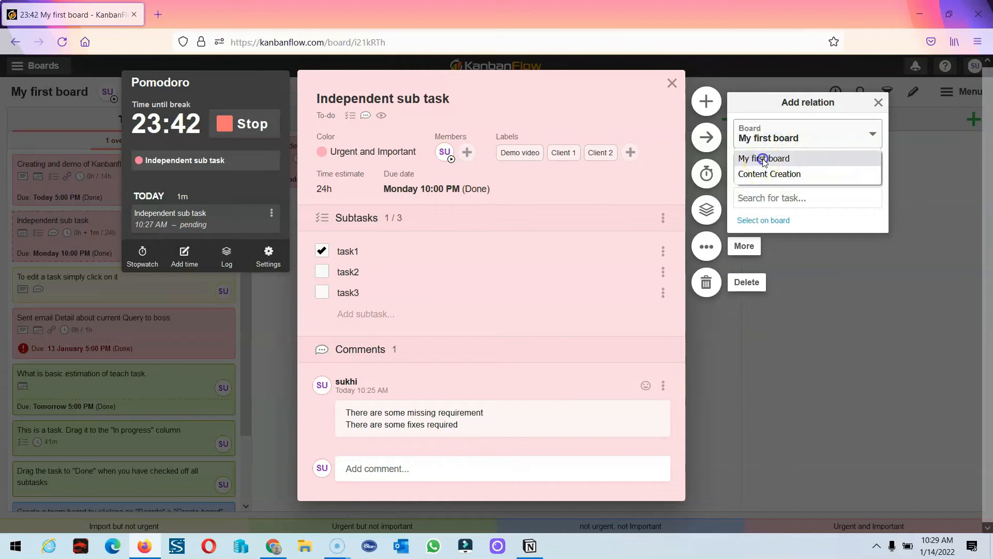
left_click(762, 158)
left_click(759, 175)
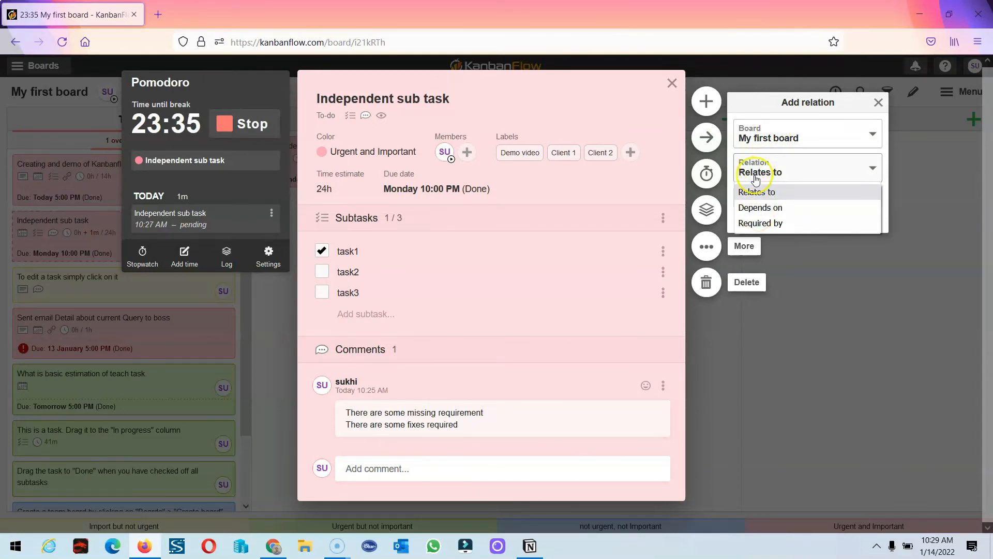
left_click(753, 209)
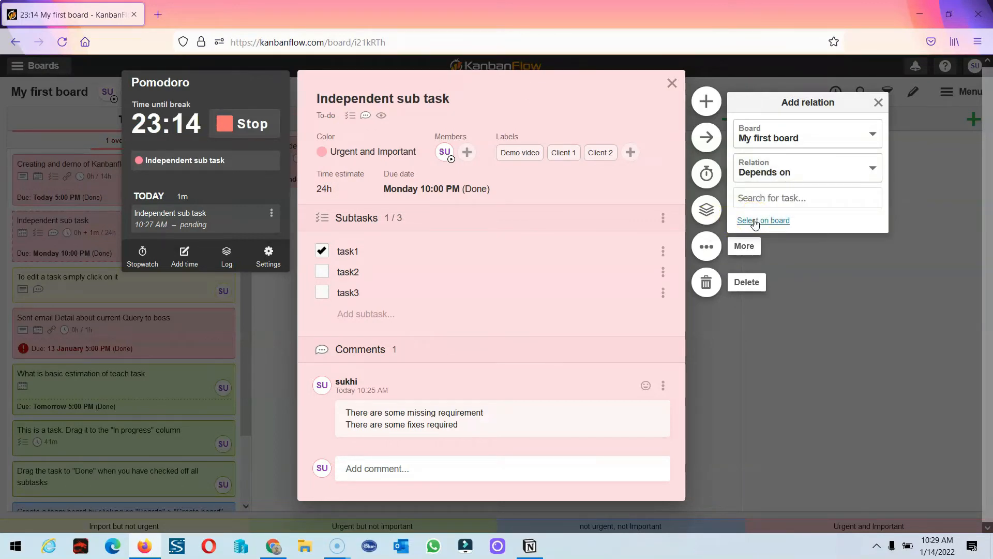
left_click(755, 221)
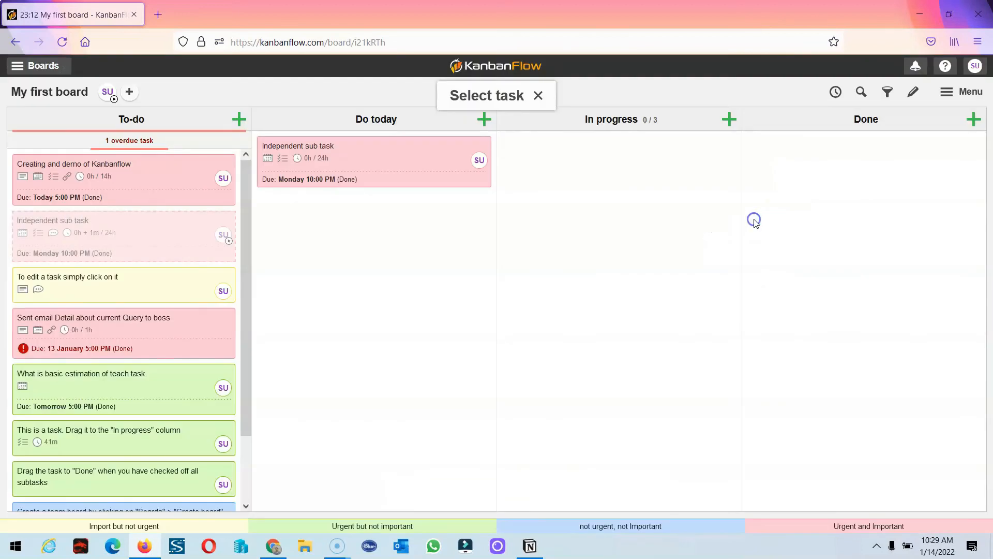
scroll(130, 414, "down", 2)
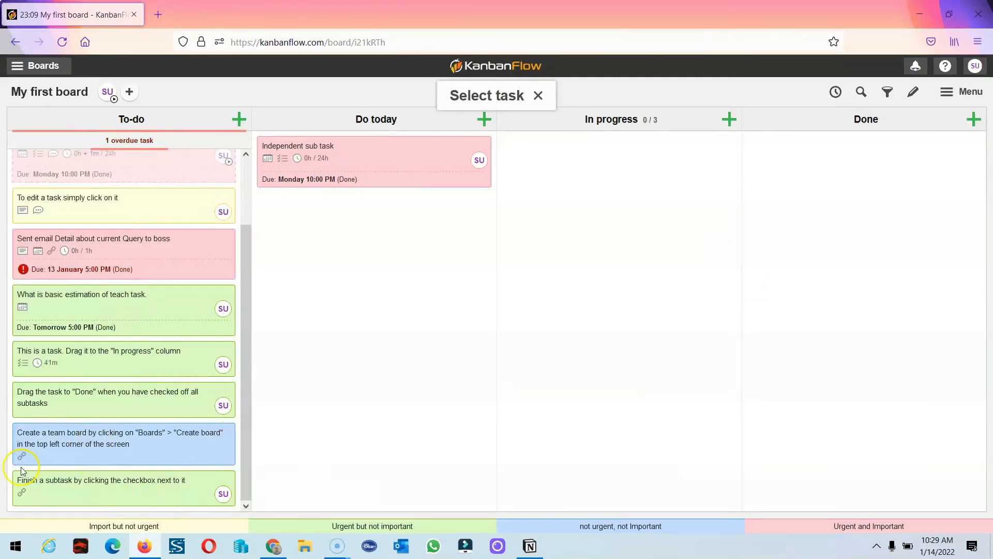
left_click(86, 358)
Step: Examine the task's relations and the options for adding, editing or deleting a relation
scroll(372, 391, "down", 2)
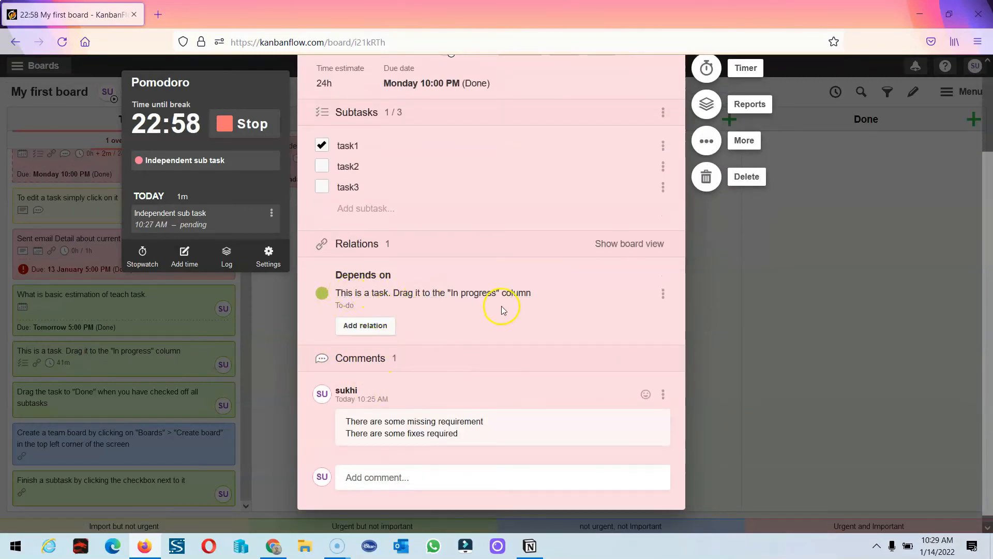
left_click(361, 333)
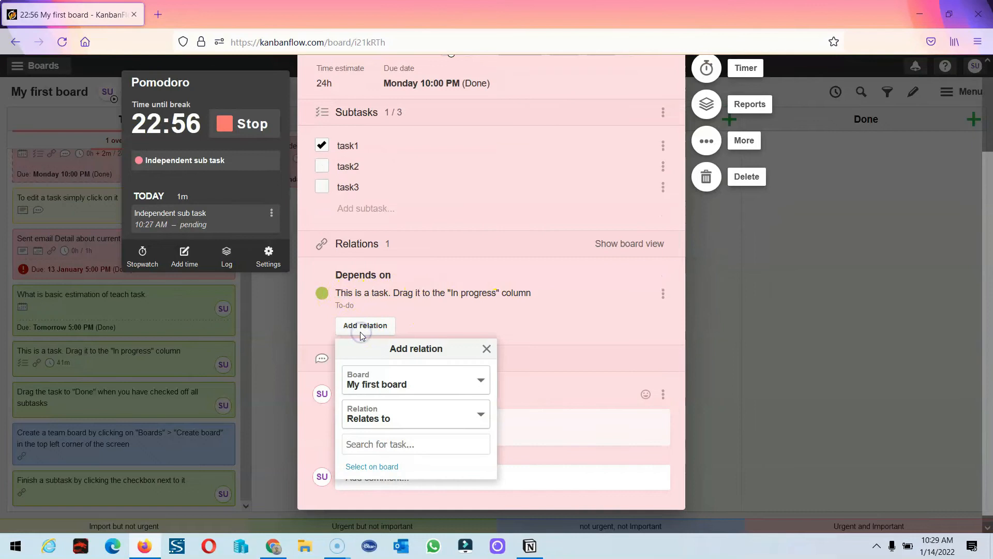
left_click(577, 302)
left_click(664, 293)
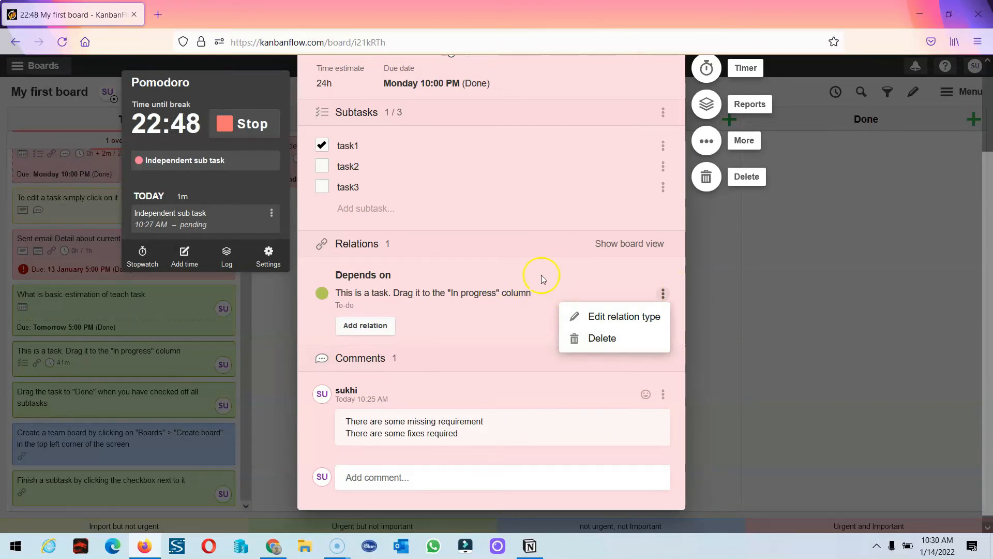
left_click(805, 320)
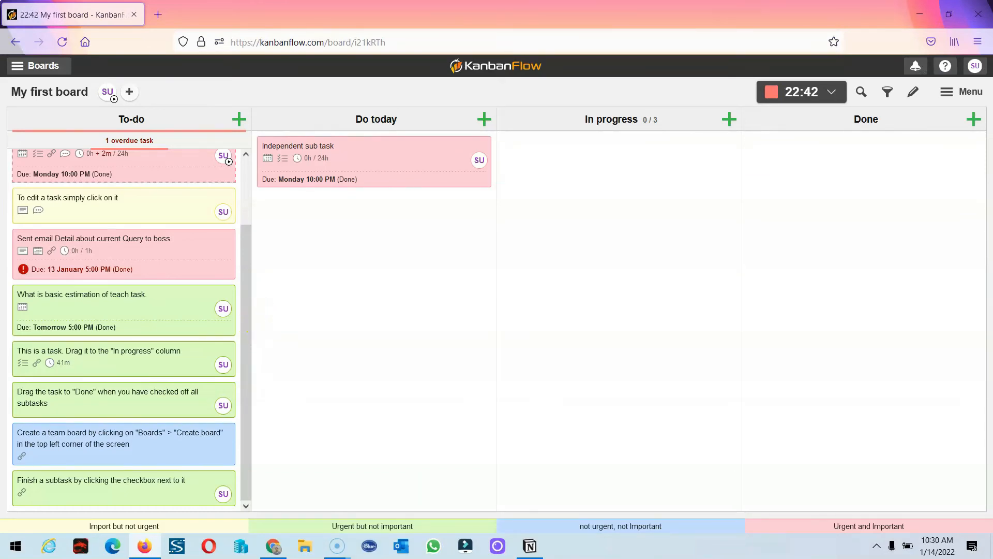
Step: Move the copied "Independent sub task" and the To-do tasks "To edit a task", "What is basic estimation" and "This is a task" into "In progress"
left_click(349, 164)
left_click_drag(348, 164, 588, 150)
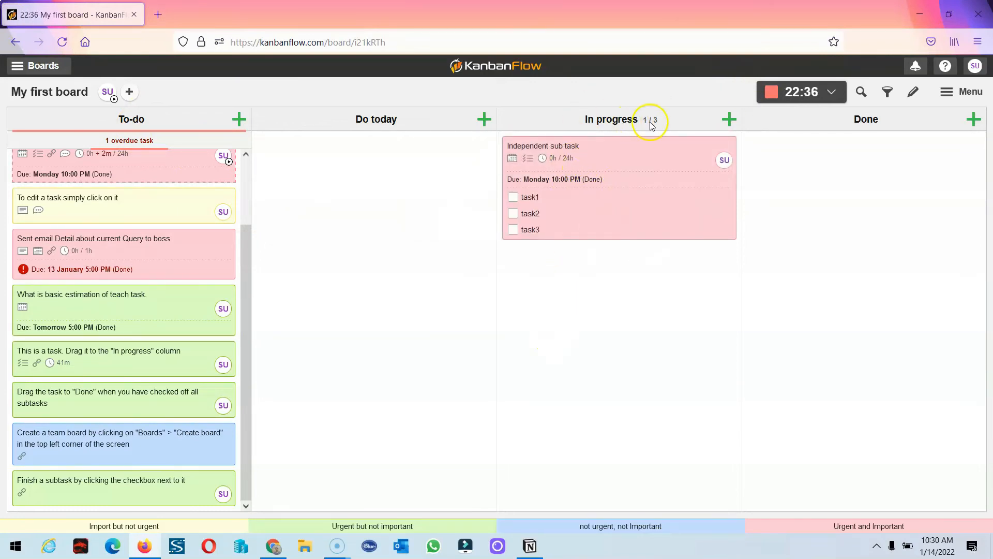
left_click_drag(115, 200, 606, 259)
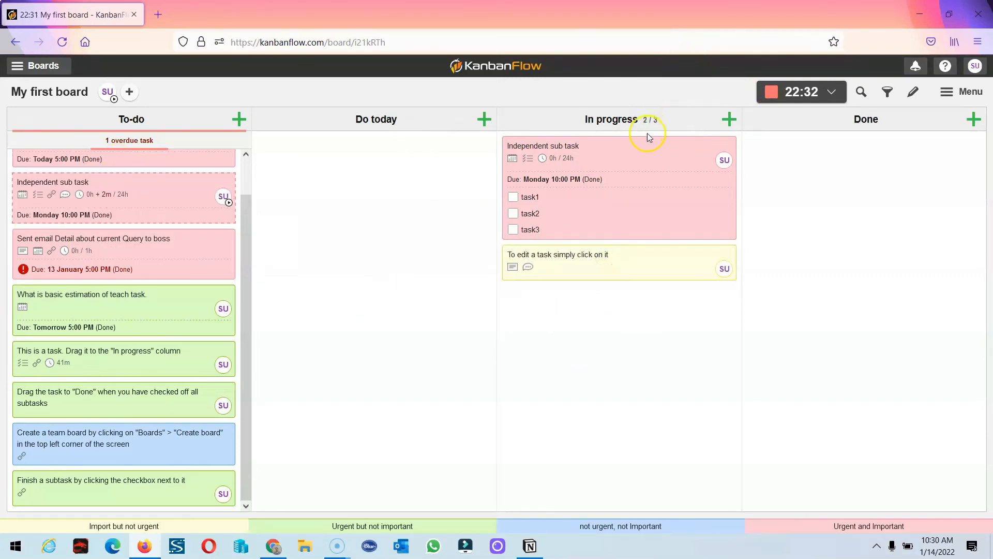
left_click_drag(87, 341, 561, 298)
left_click_drag(136, 346, 621, 370)
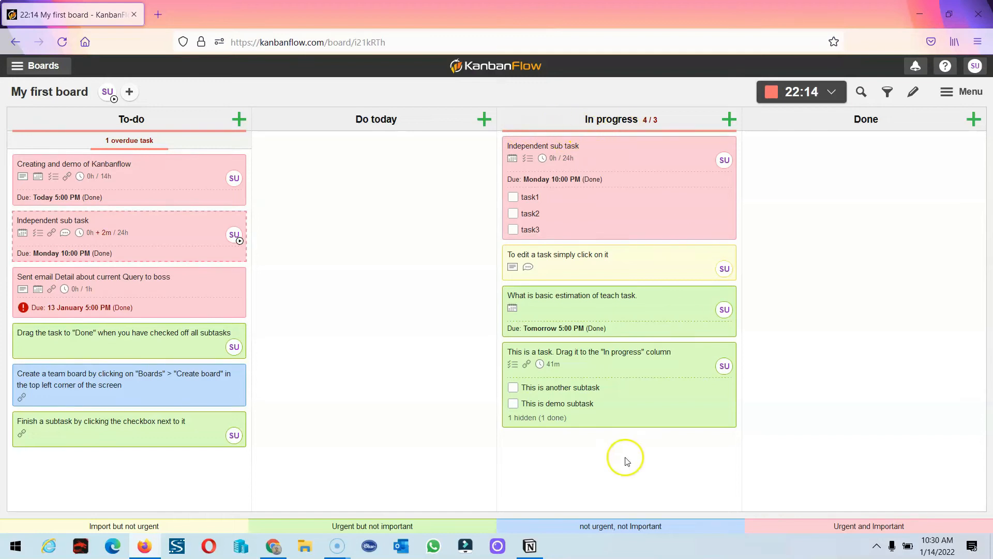
Step: Return "This is a task" to the "To-do" column and move "To edit a task simply click on it" to "Done"
left_click_drag(636, 366, 112, 429)
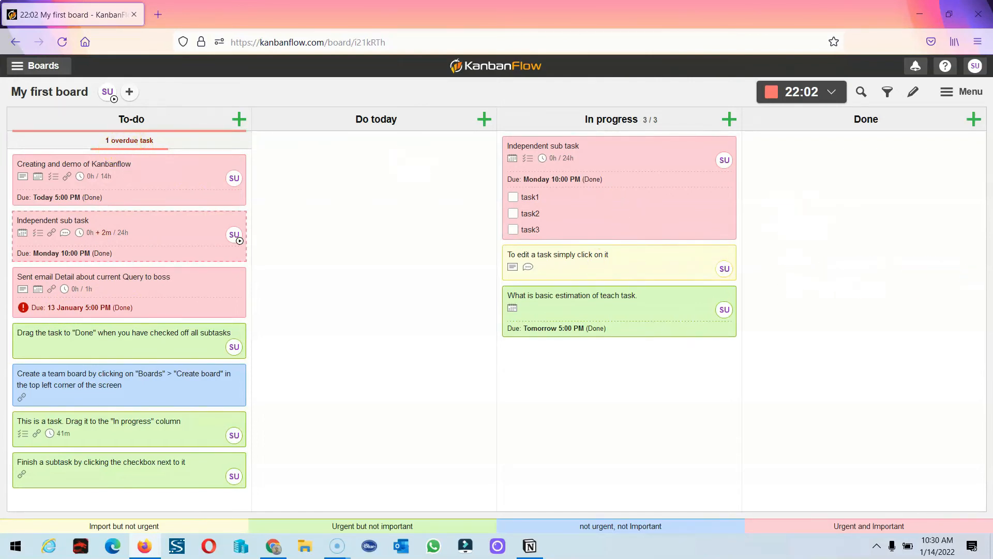
left_click_drag(559, 275, 792, 181)
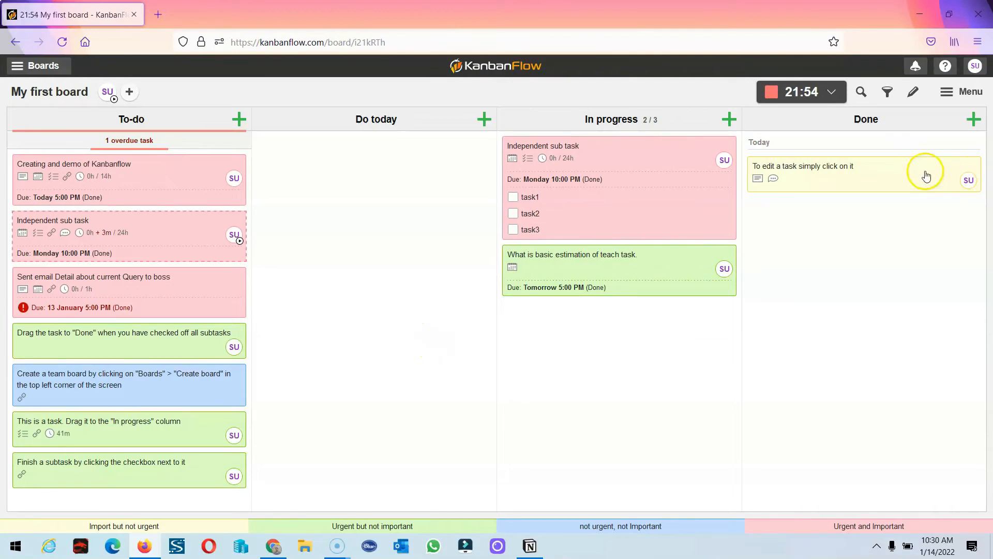
Step: Switch to the "Content Creation" board, leaving the current board's page
left_click(32, 71)
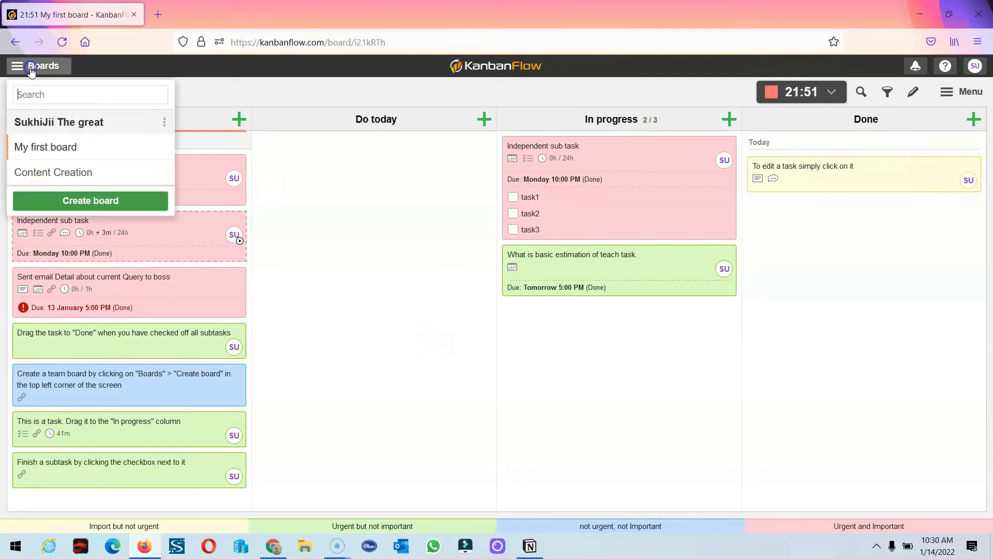
left_click(73, 178)
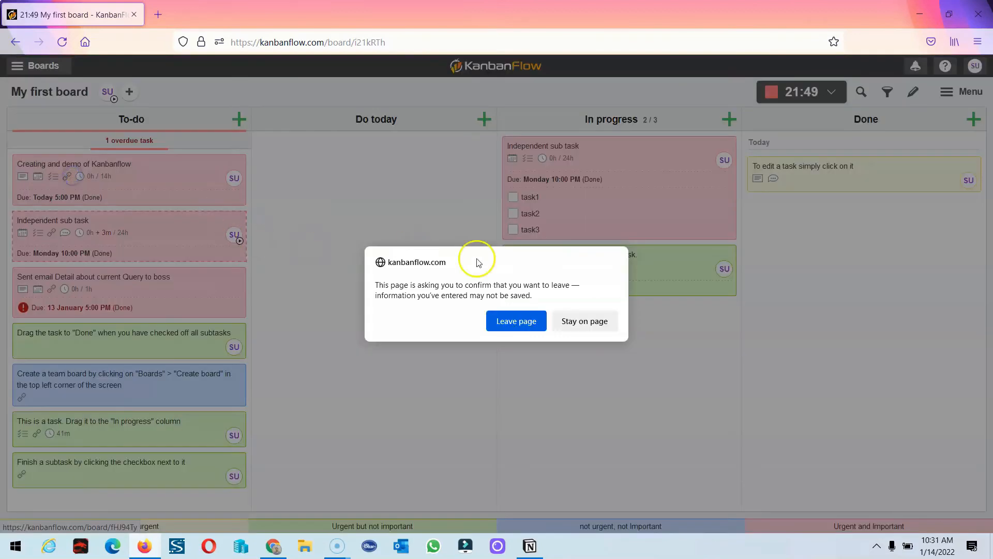
left_click(528, 330)
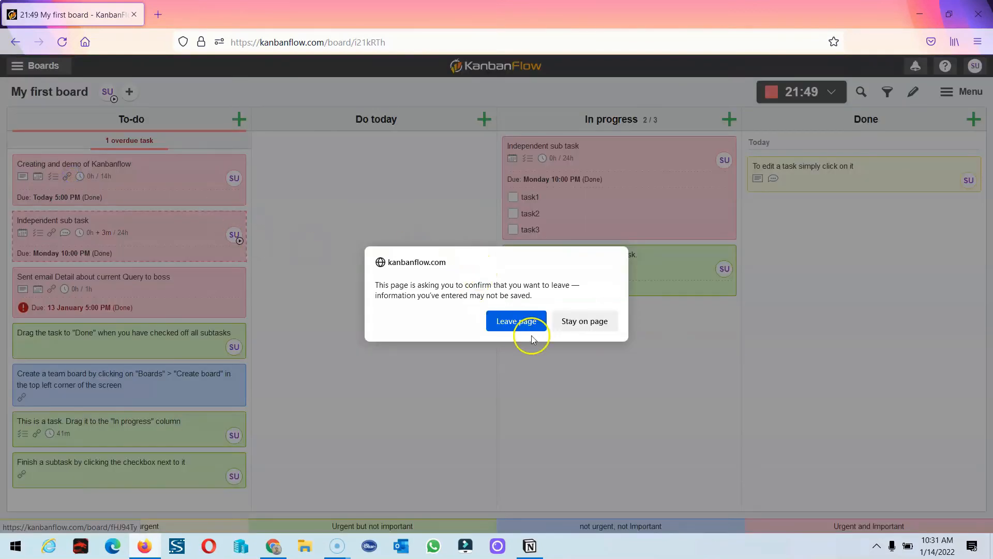
Step: Examine the Content Creation board's columns and its swimlanes for The Consultant Mindset, Software Reviews and tutorial, and Micrsoft Dynamics Blog
scroll(113, 281, "down", 5)
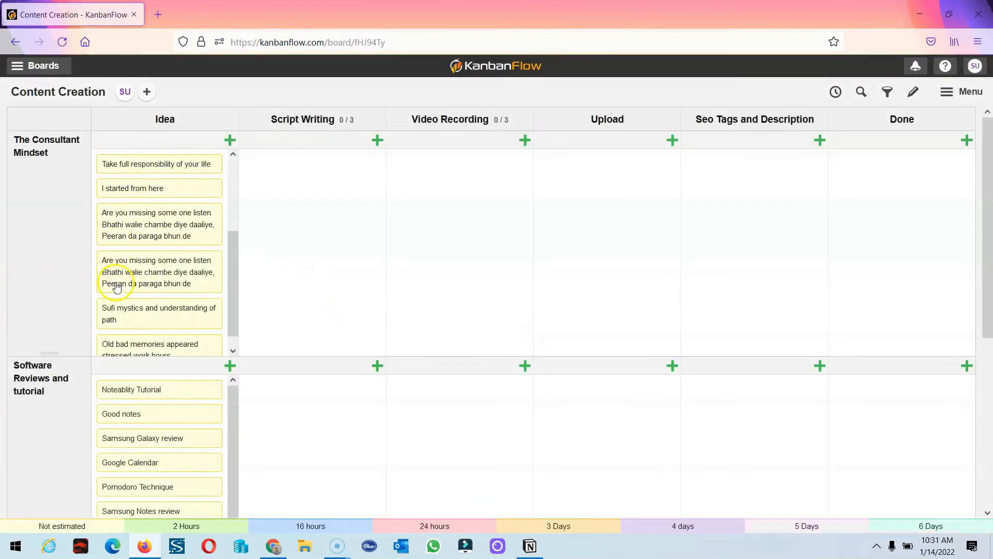
scroll(37, 375, "down", 3)
scroll(43, 387, "down", 3)
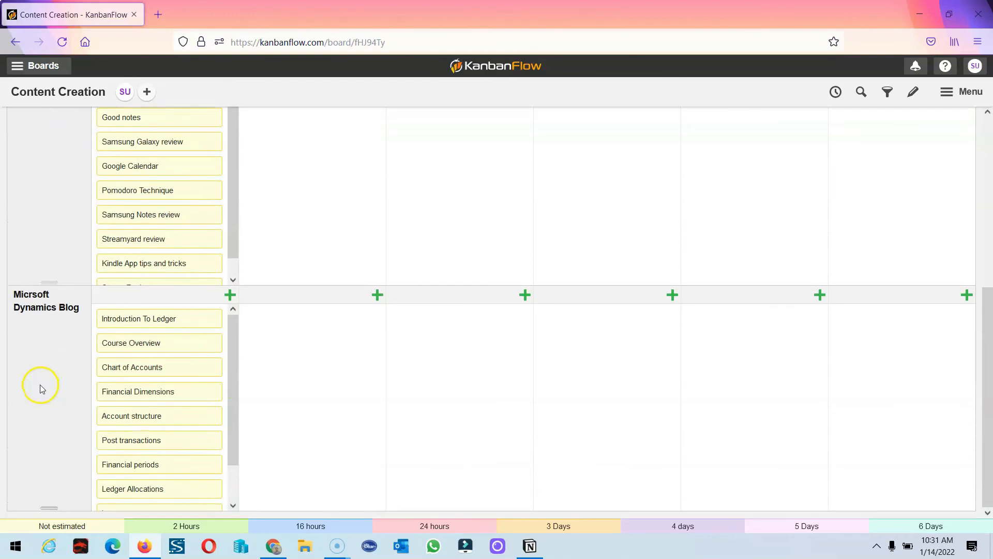
scroll(41, 389, "up", 6)
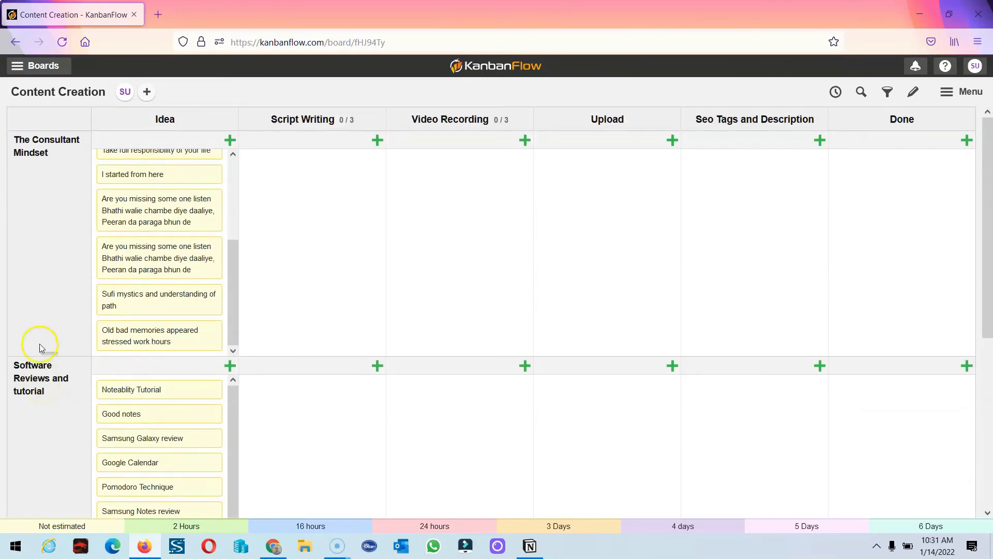
scroll(42, 347, "down", 1)
scroll(41, 342, "up", 1)
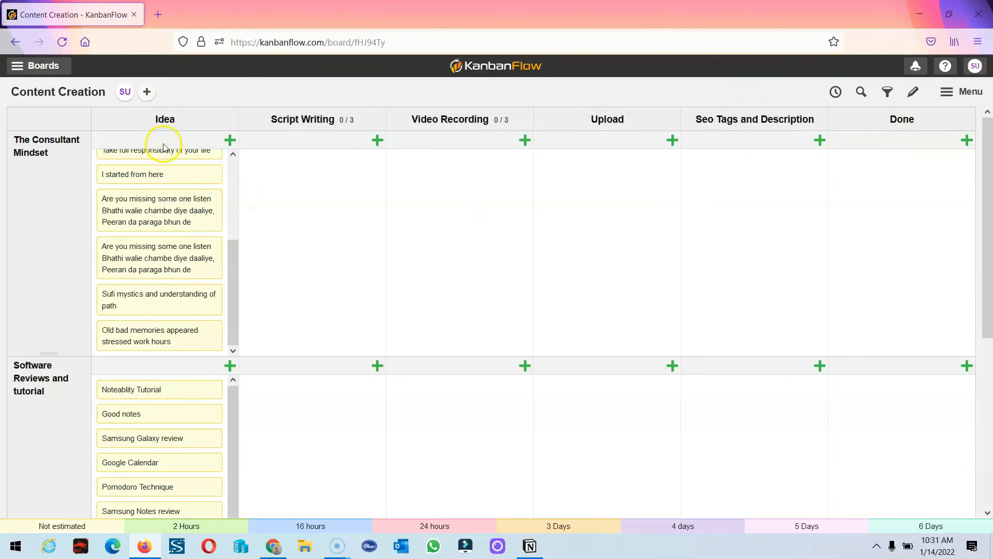
scroll(164, 150, "down", 4)
scroll(163, 181, "up", 4)
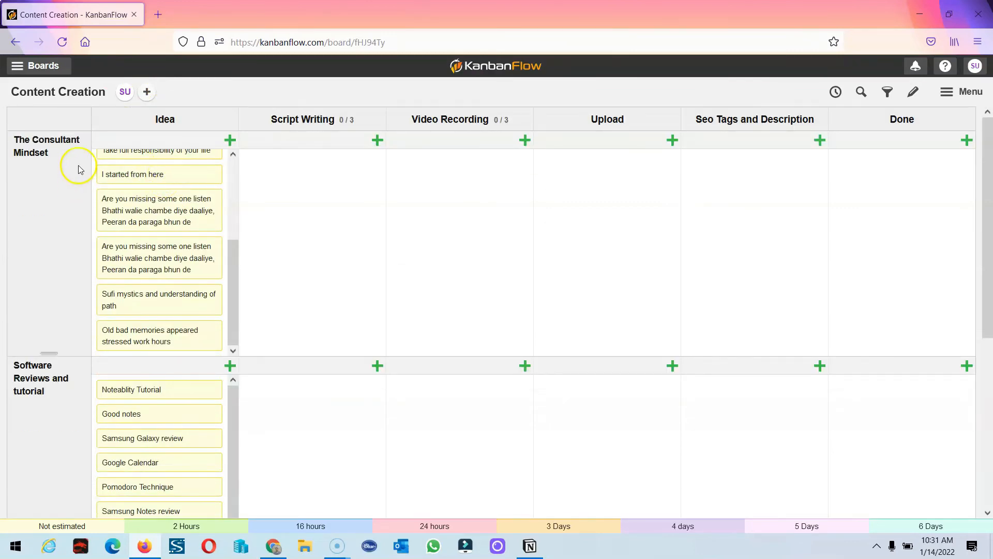
scroll(62, 233, "down", 5)
scroll(62, 235, "up", 5)
scroll(66, 210, "down", 1)
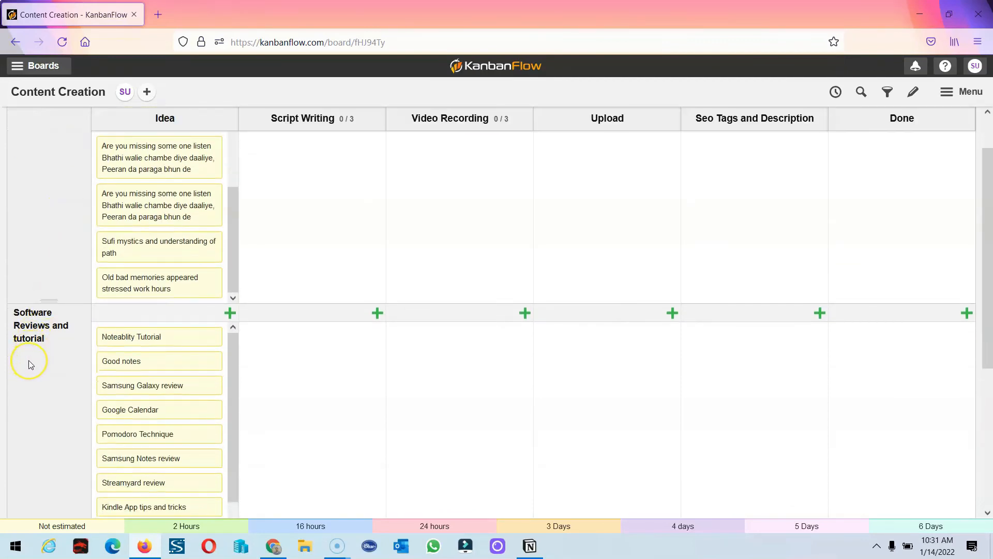
scroll(29, 363, "down", 4)
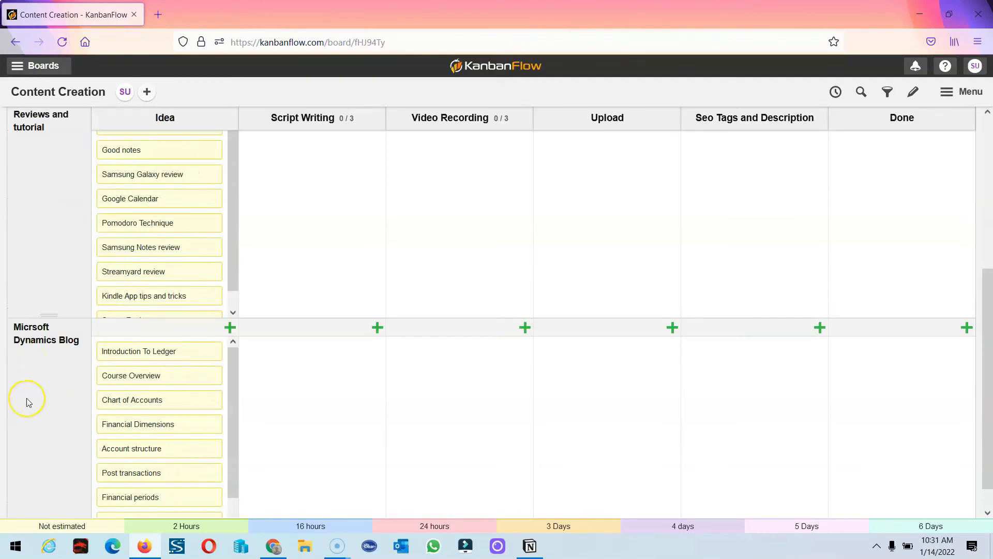
scroll(27, 398, "up", 5)
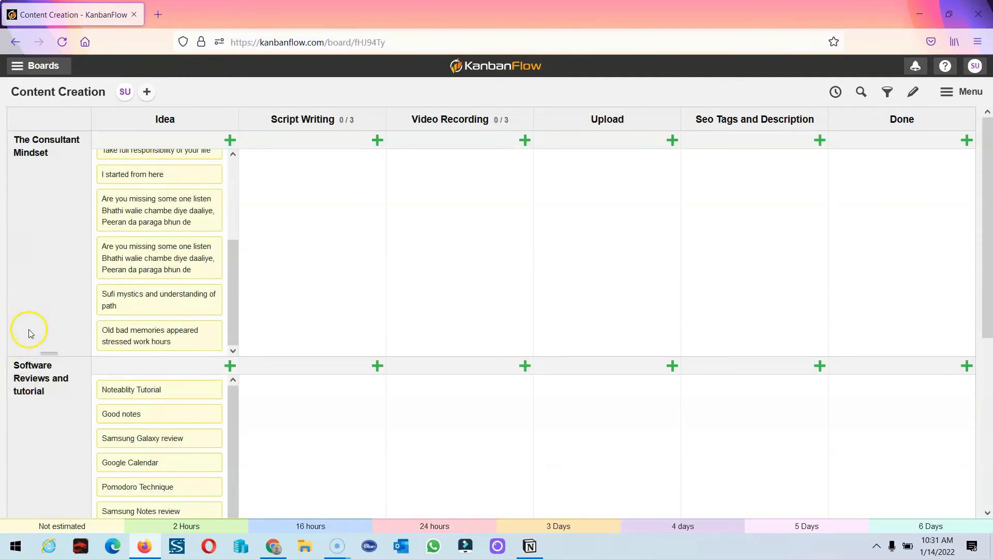
scroll(57, 305, "down", 6)
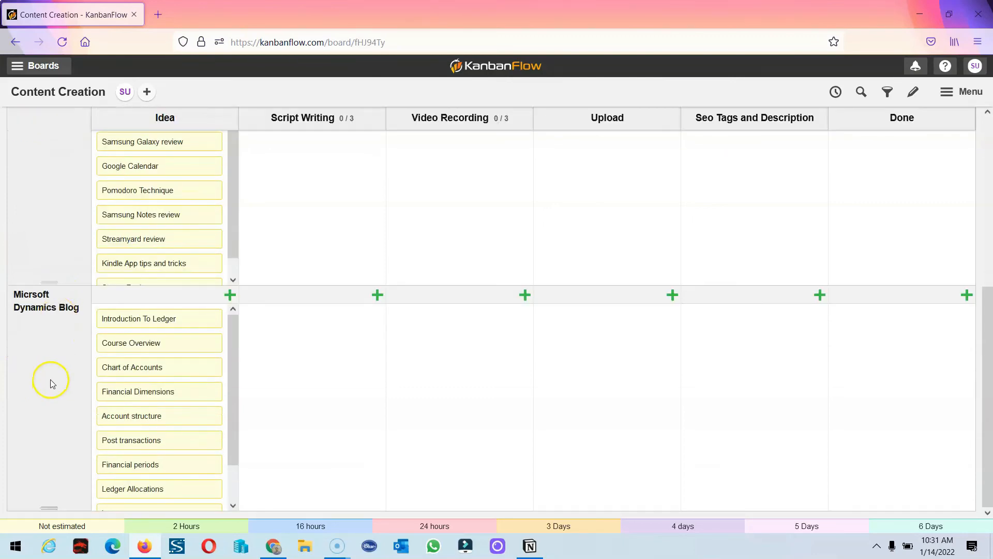
scroll(51, 382, "up", 6)
scroll(55, 373, "down", 2)
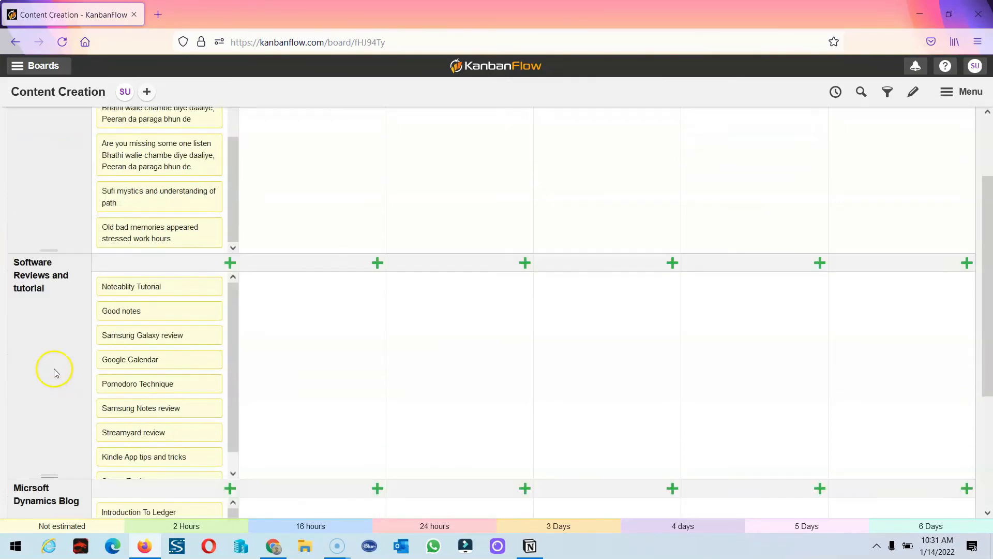
scroll(55, 373, "down", 4)
scroll(54, 371, "up", 6)
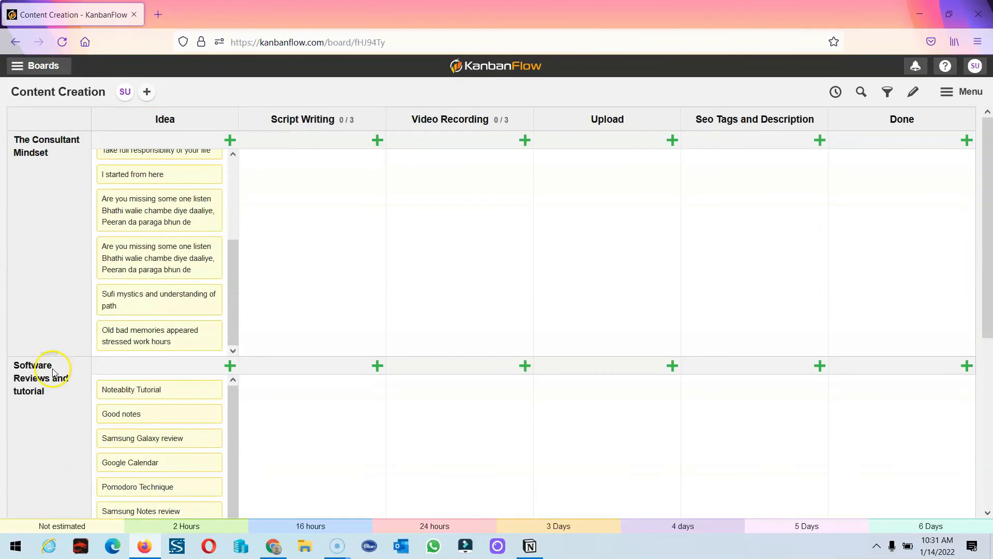
Step: Switch from the "Content Creation" board back to "My first board"
left_click(42, 65)
left_click(66, 176)
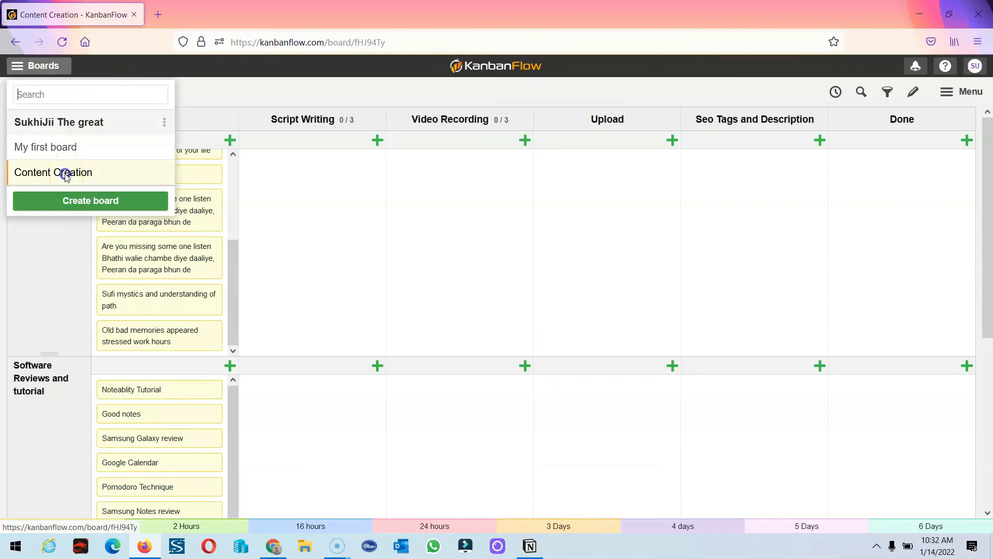
left_click(29, 66)
left_click(45, 147)
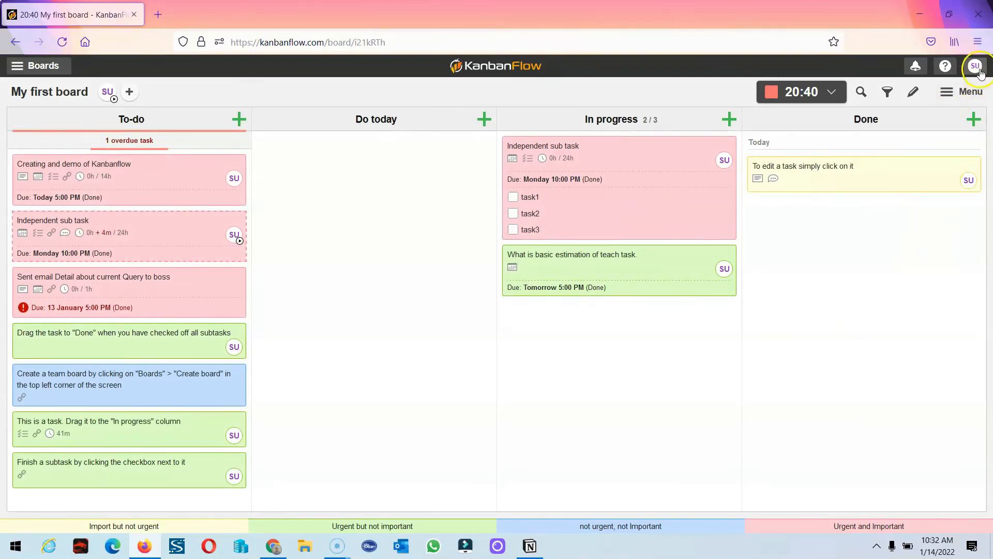
Step: Hide the color legend of "My first board", then show it again
left_click(953, 95)
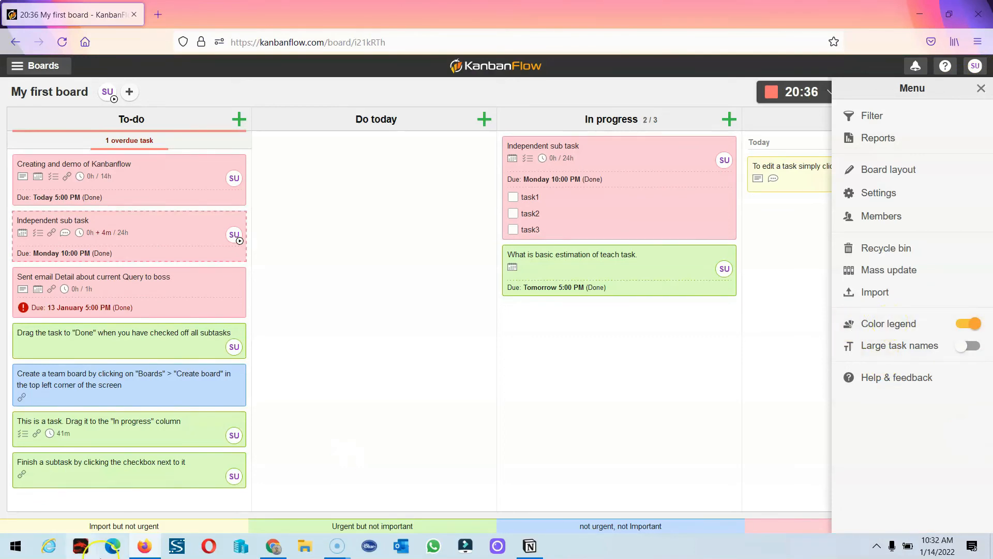
left_click(967, 325)
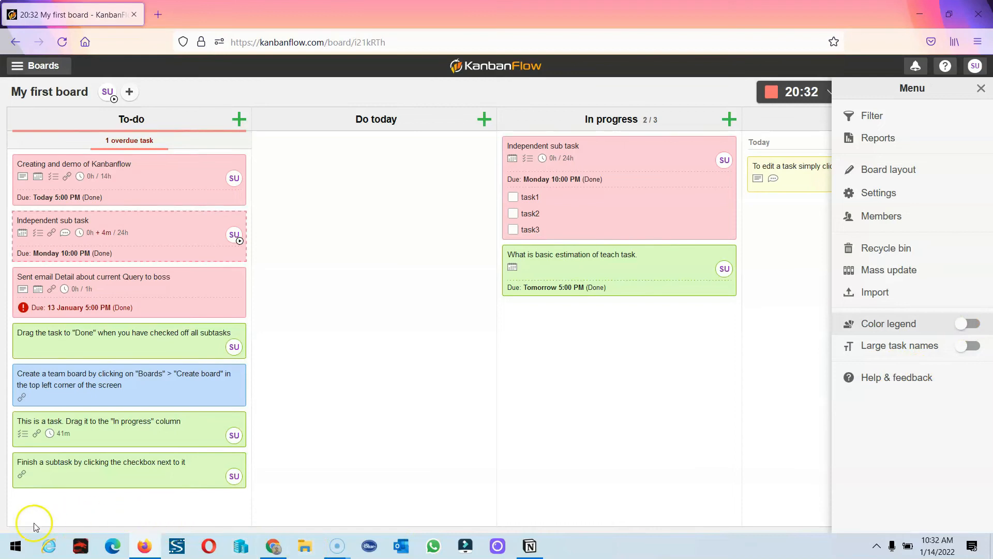
left_click(975, 323)
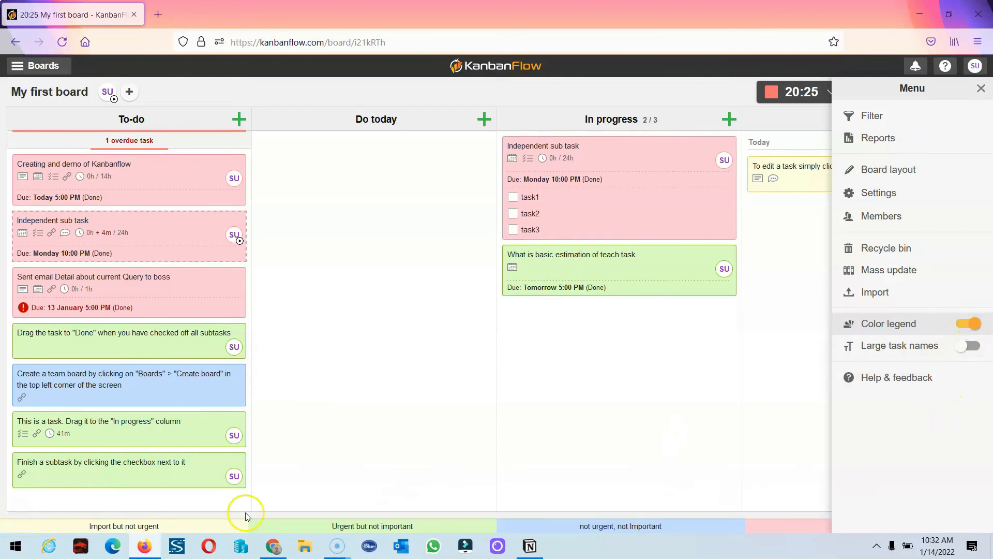
Step: Open the color settings of "My first board", leaving the board page, and review the enabled and disabled colors
left_click(899, 201)
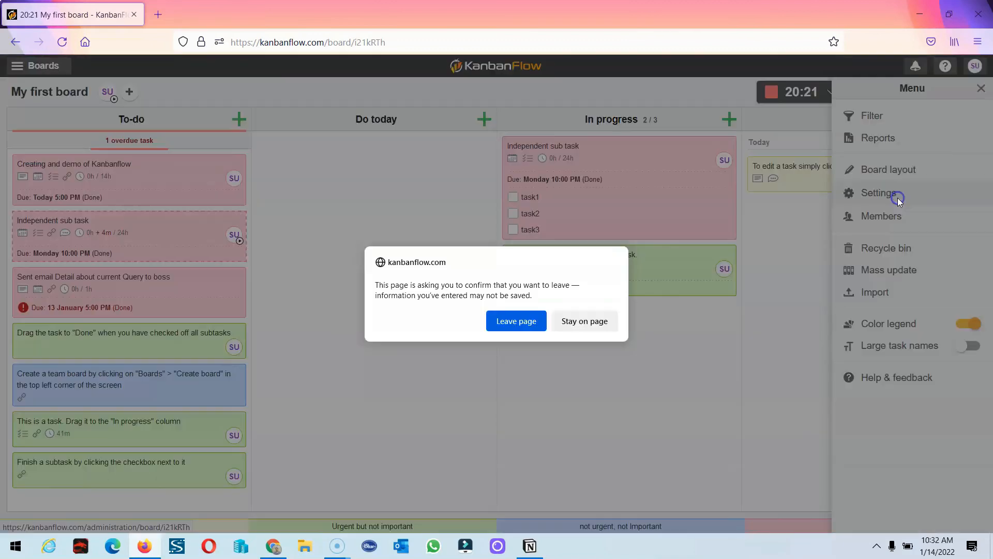
left_click(509, 320)
left_click(245, 205)
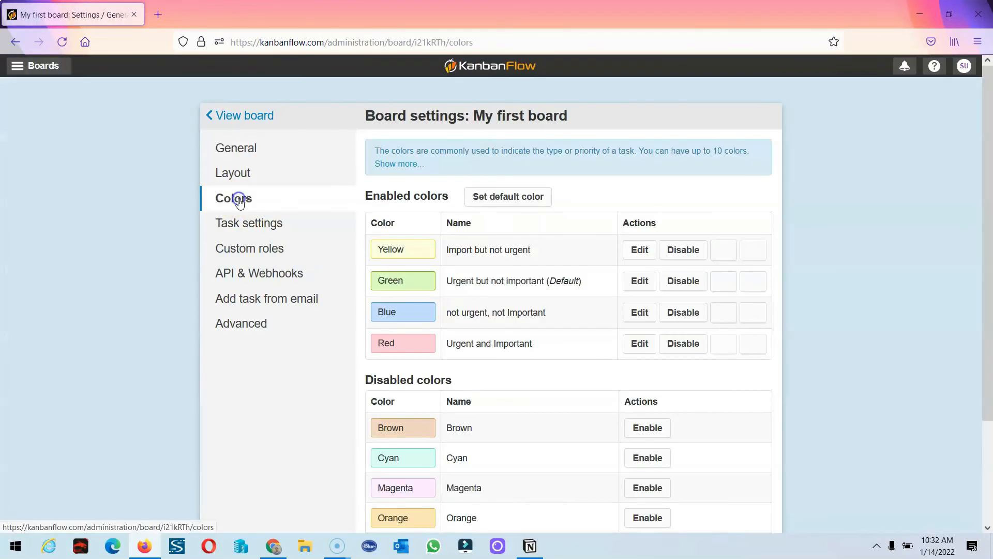
scroll(471, 357, "down", 3)
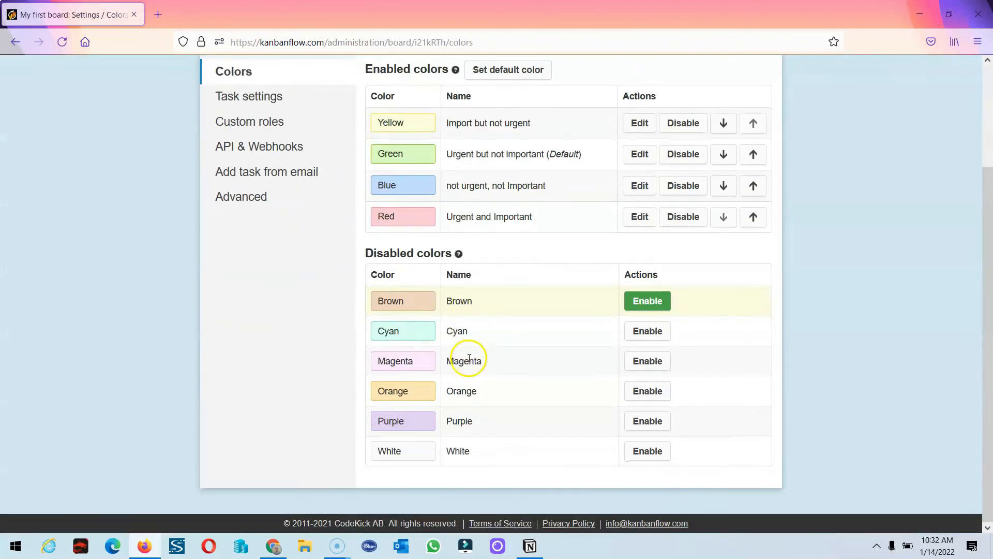
scroll(515, 448, "up", 3)
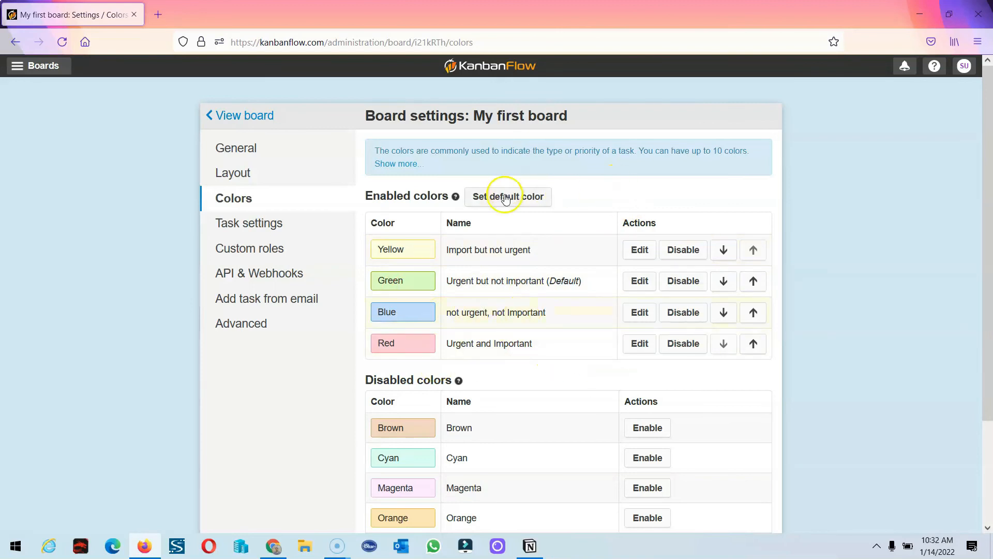
Step: Enable the Brown color for the board and rename it "High Piority"
left_click(641, 427)
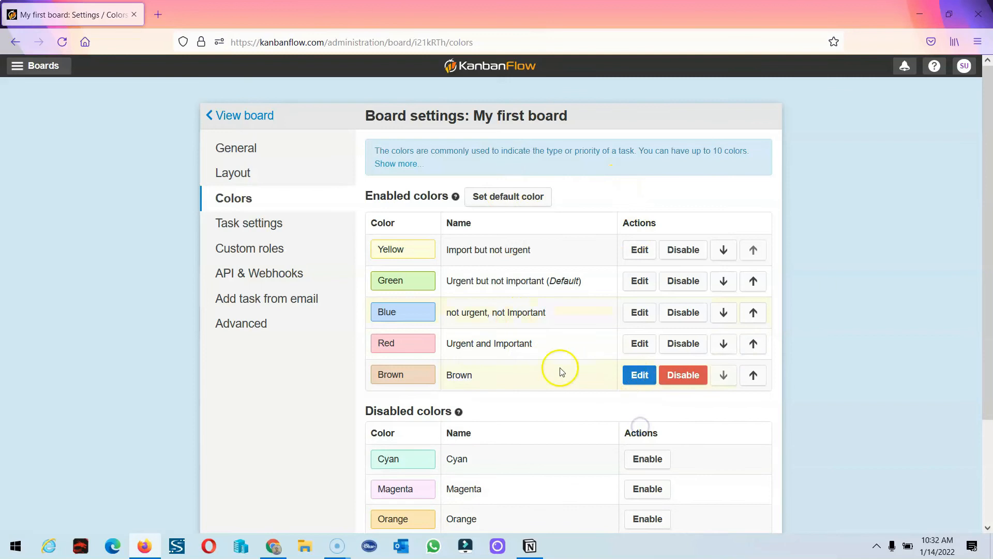
left_click(639, 375)
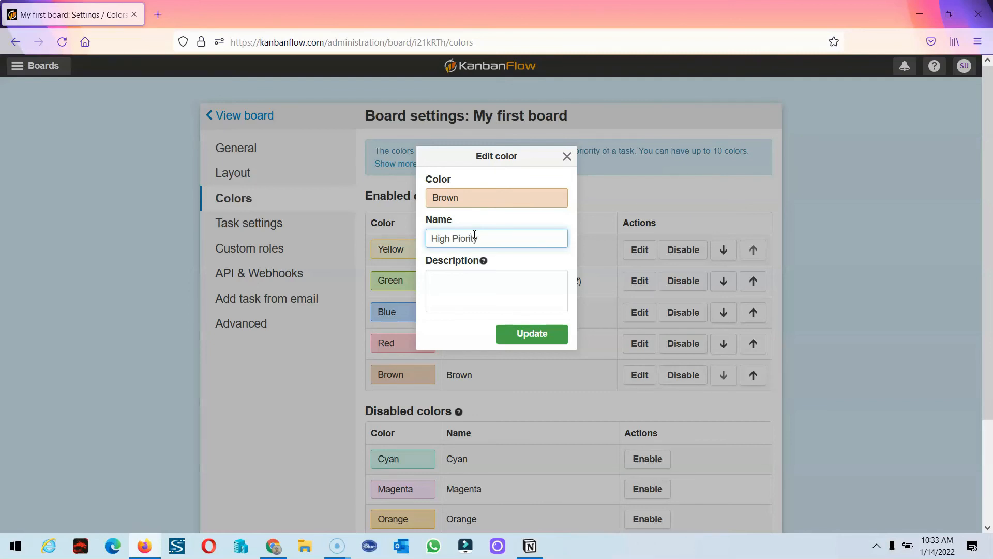
left_click(529, 334)
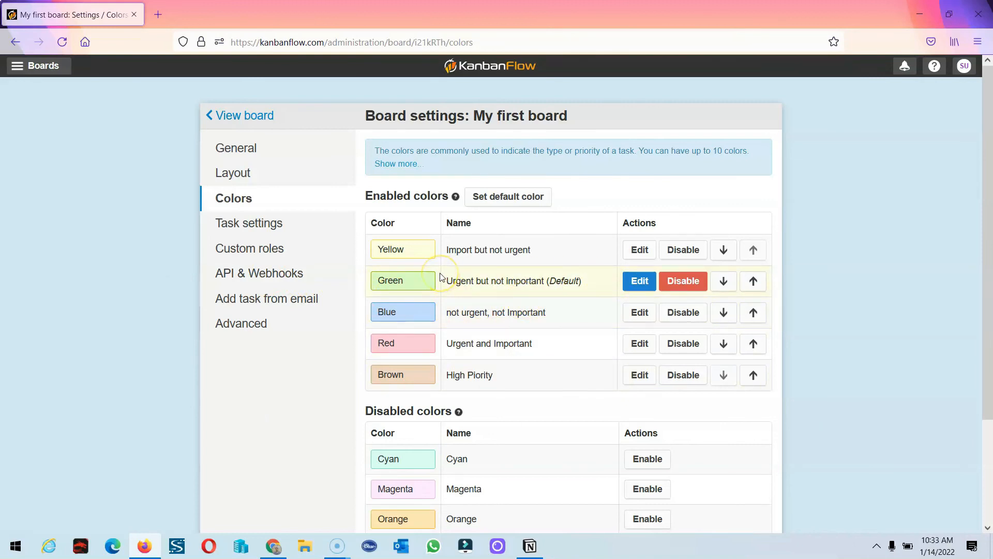
Step: Set the default color for new tasks to "Import but not urgent"
left_click(512, 201)
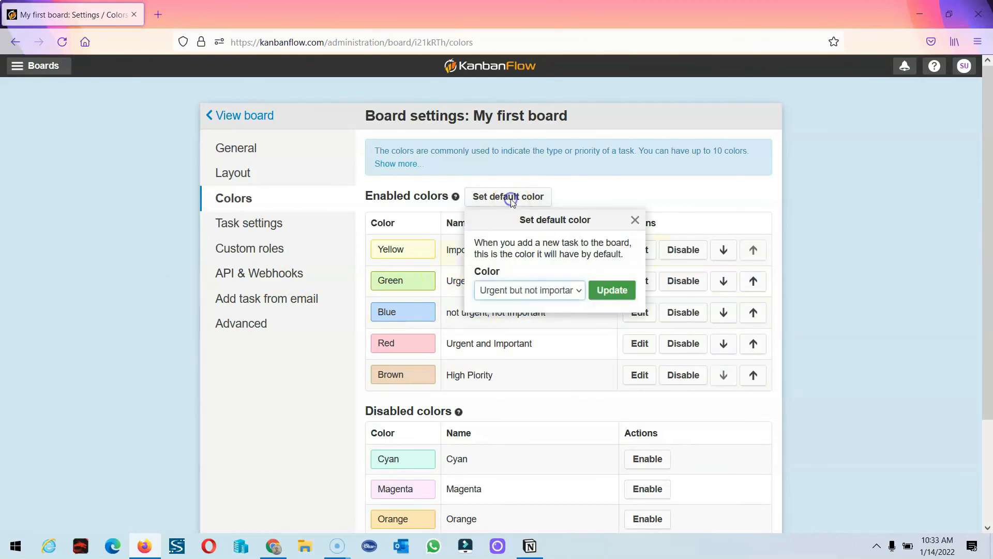
left_click(578, 291)
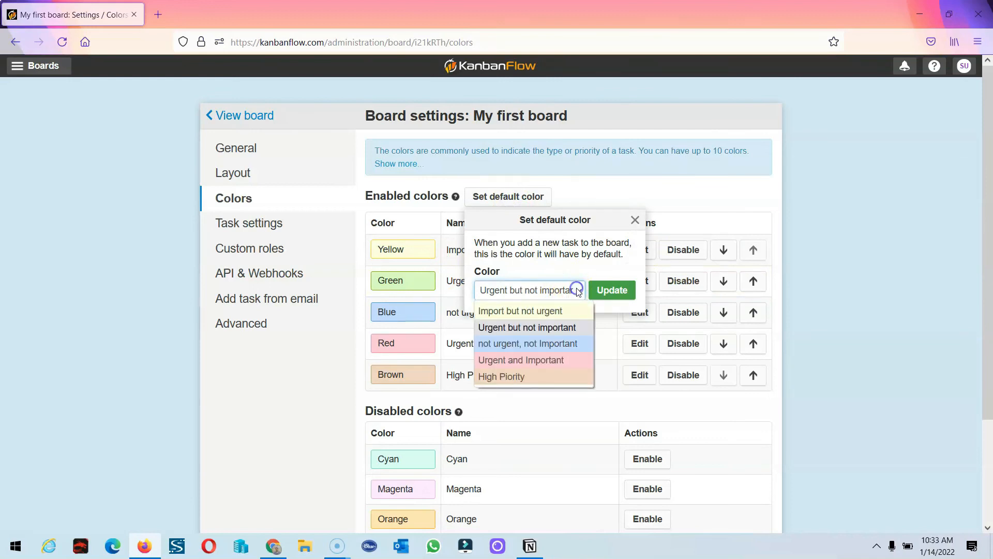
left_click(536, 311)
left_click(612, 290)
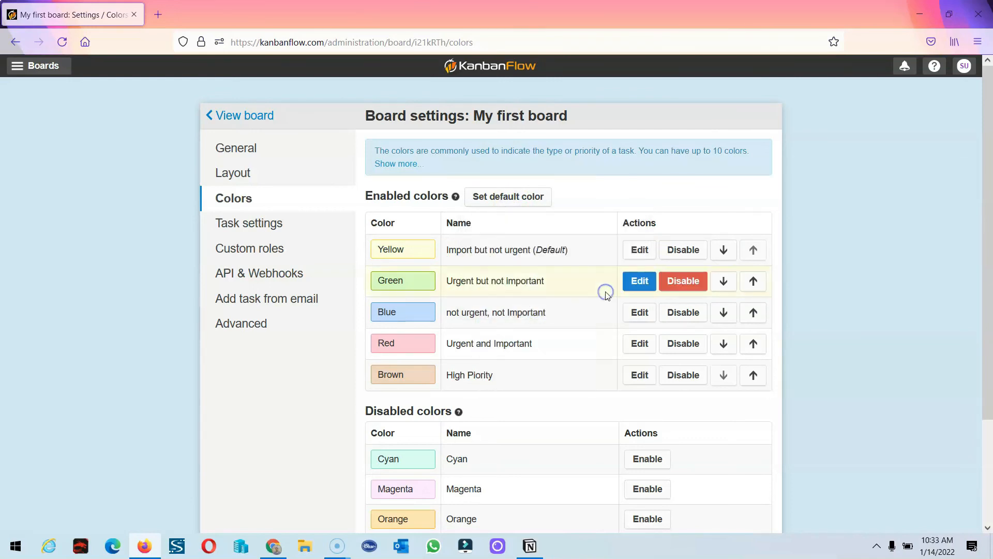
Step: Return to the board, start a new task in the "Do today" column and choose the "High Piority" color for it
left_click(244, 116)
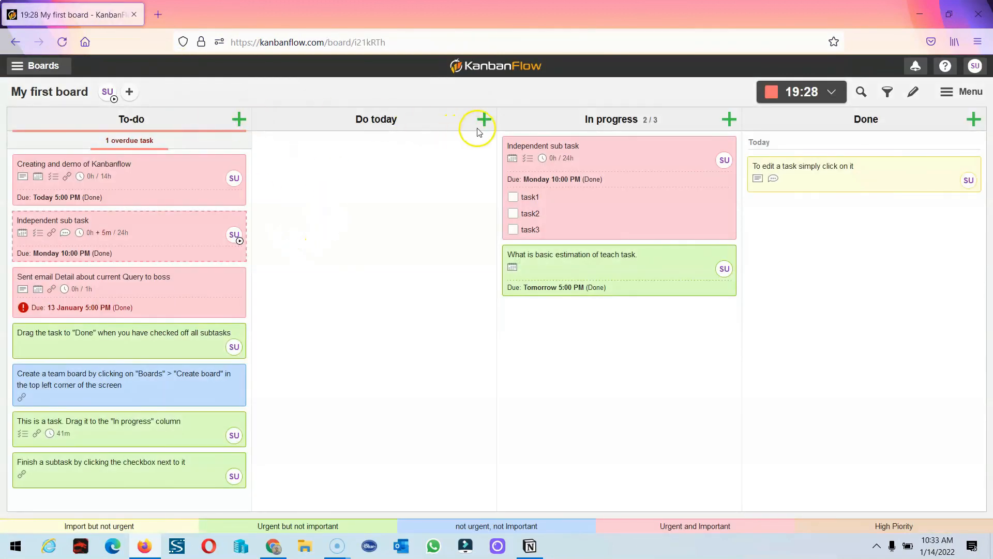
left_click(484, 120)
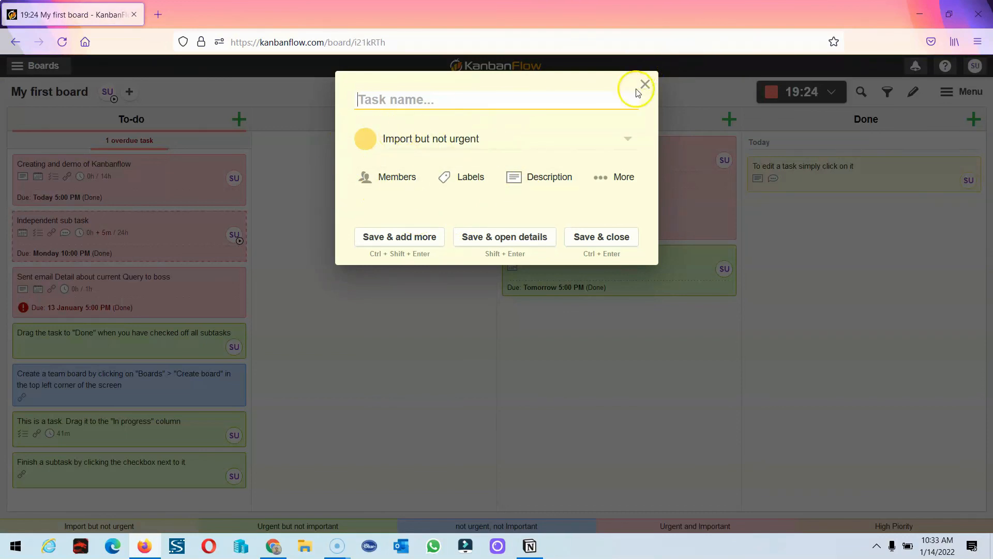
left_click(471, 138)
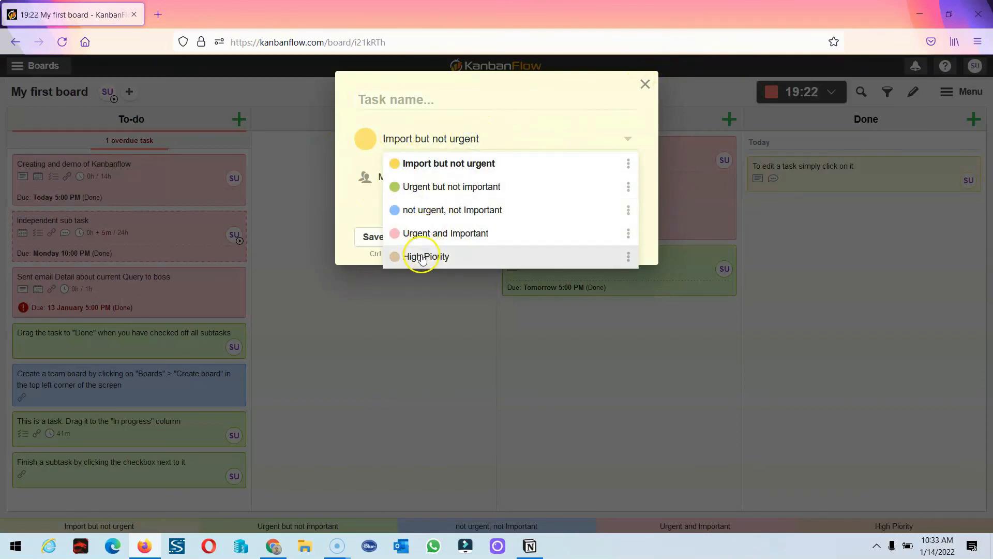
left_click(422, 255)
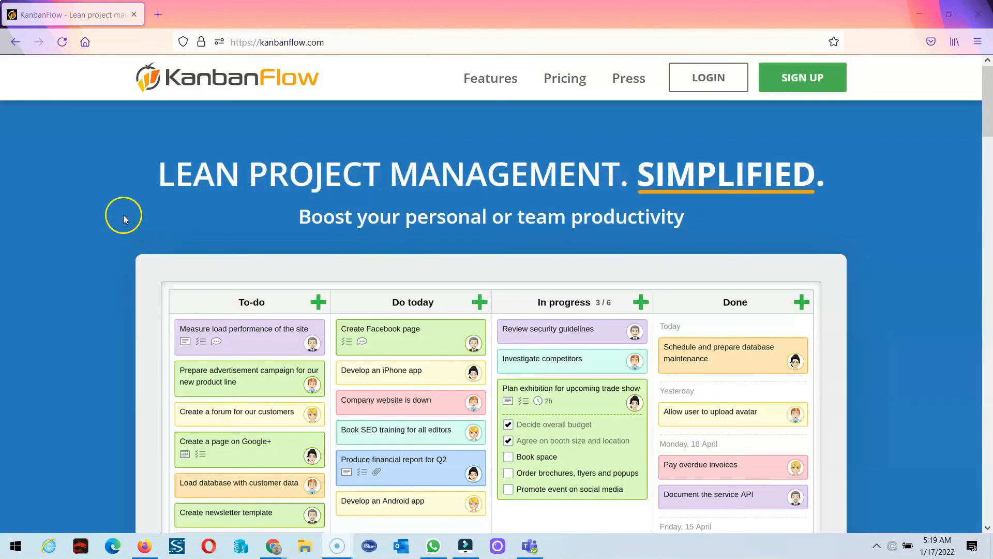
Step: Examine the KanbanFlow home page, including the sample board and the "Visualize your work with Kanban" section
scroll(123, 216, "down", 1)
scroll(123, 215, "up", 1)
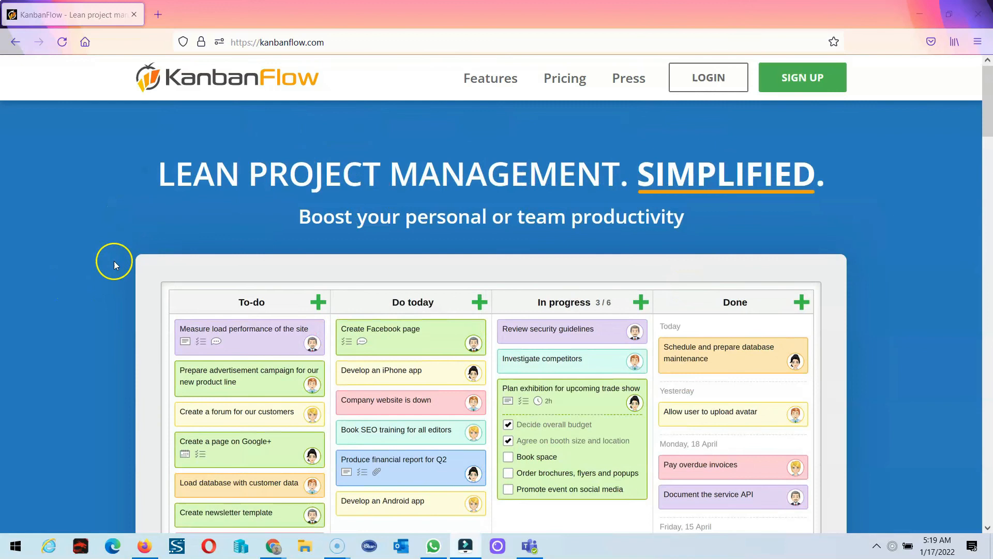
scroll(76, 283, "down", 4)
scroll(77, 287, "up", 1)
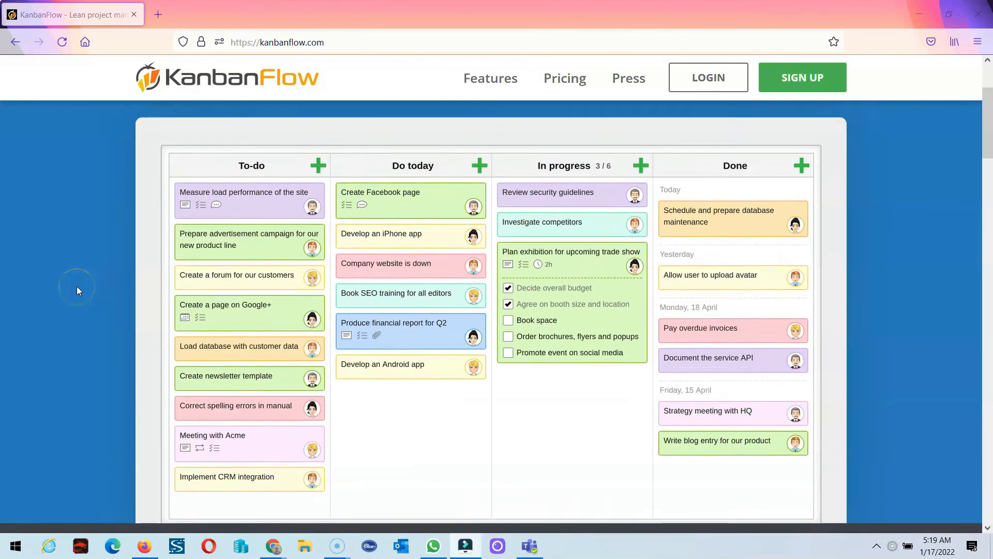
scroll(77, 286, "up", 2)
scroll(76, 287, "down", 2)
scroll(76, 287, "down", 1)
scroll(77, 287, "up", 1)
scroll(76, 286, "down", 1)
scroll(76, 287, "up", 2)
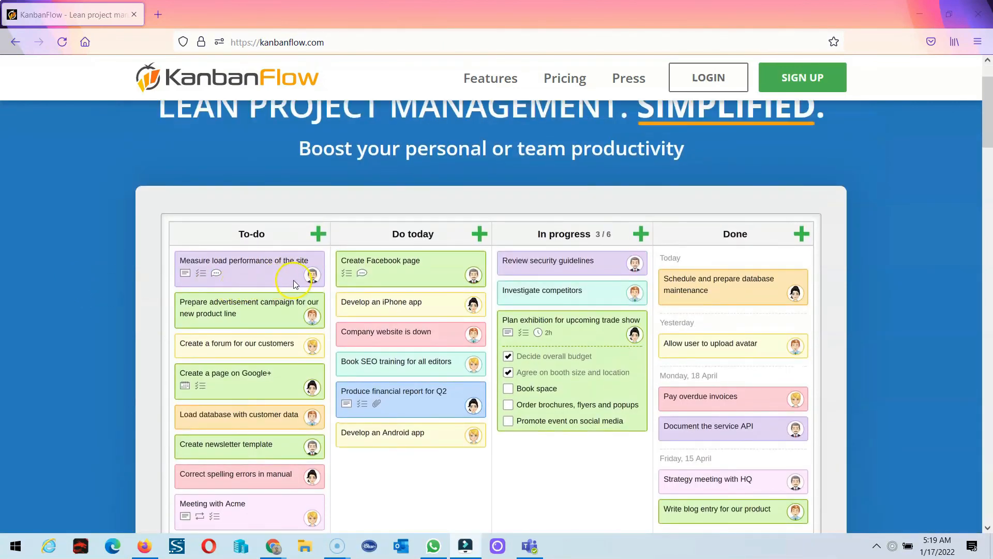
scroll(293, 284, "down", 8)
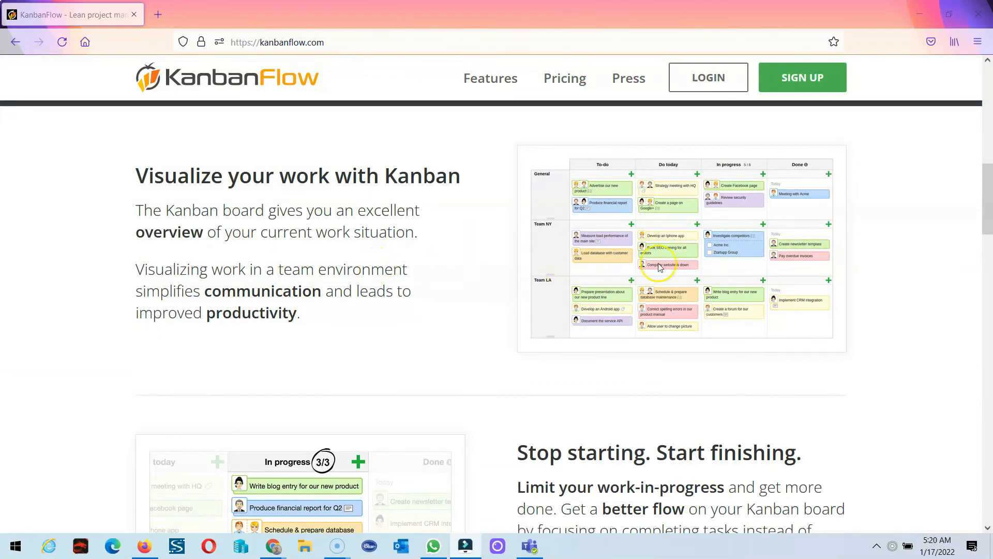
scroll(631, 274, "up", 10)
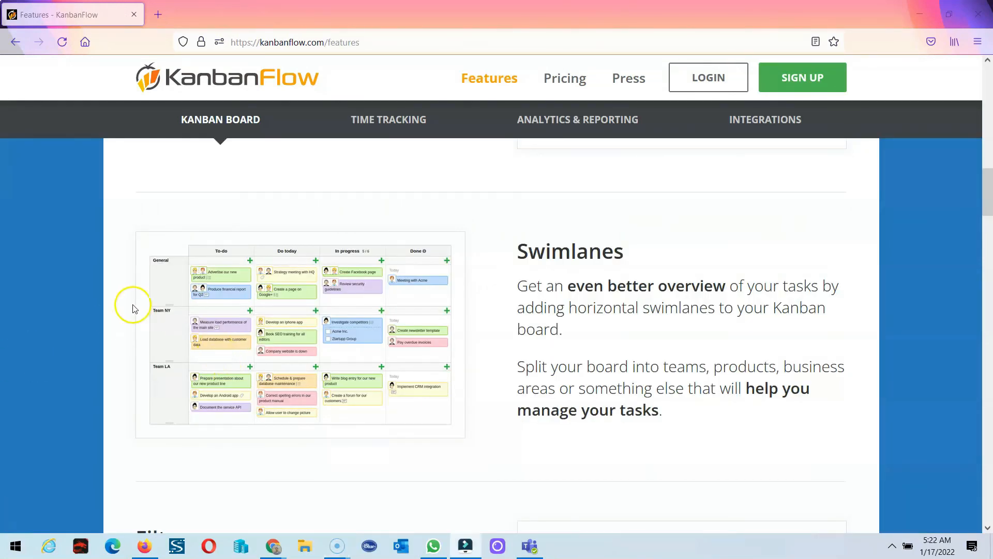
Step: Examine the Swimlanes section of the features page and the Timer and "Time spent report" sections of the Time tracking page
scroll(152, 276, "down", 1)
scroll(153, 276, "up", 1)
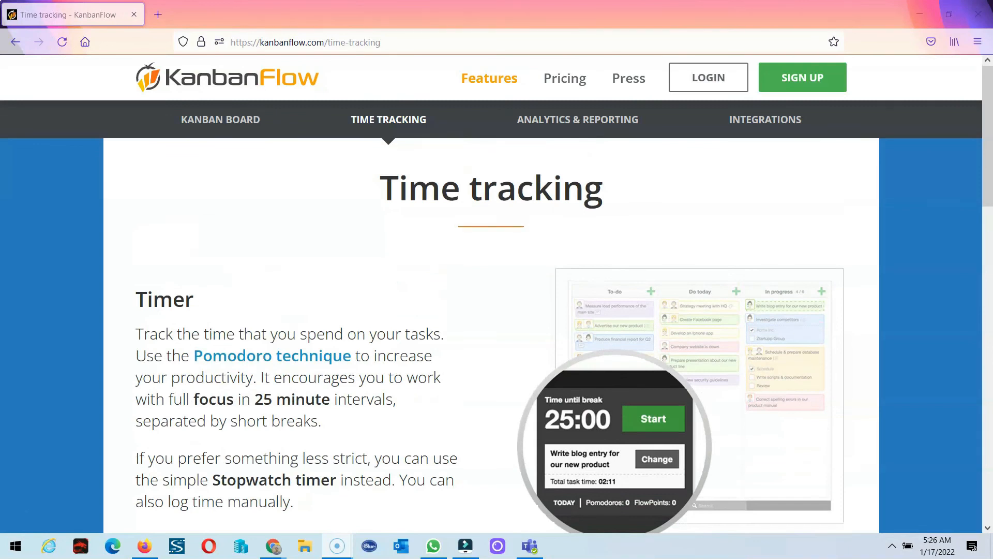
scroll(434, 368, "down", 4)
scroll(437, 371, "up", 4)
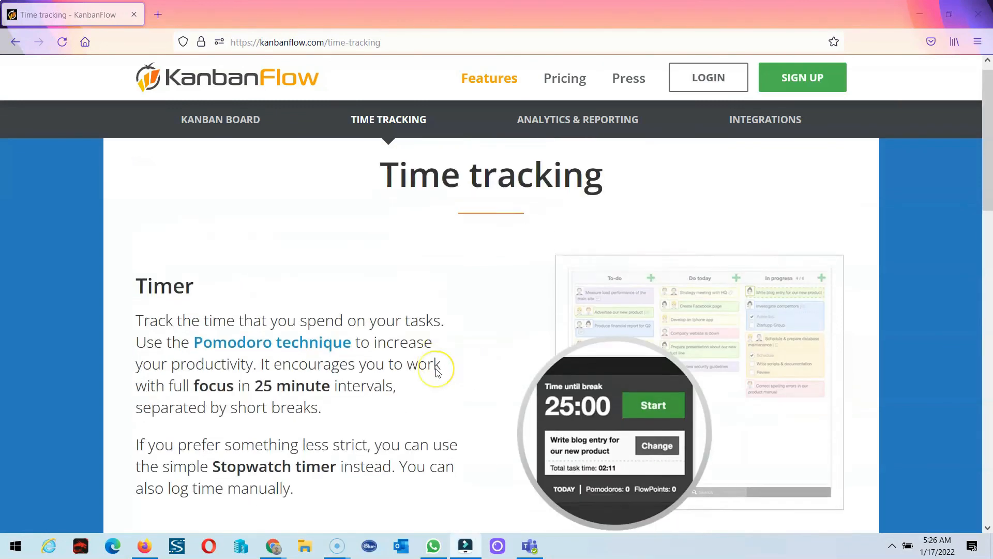
scroll(437, 371, "down", 4)
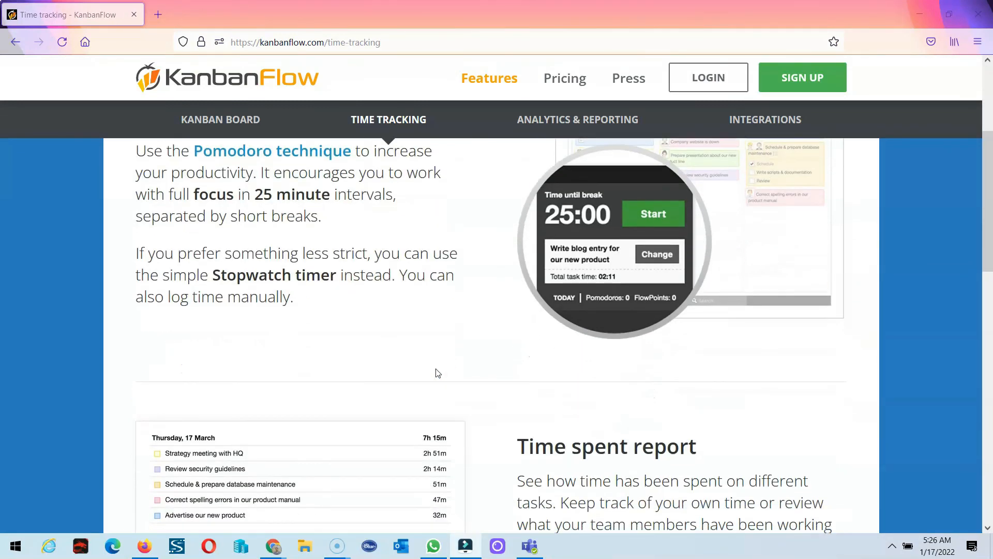
scroll(438, 373, "up", 4)
scroll(439, 373, "down", 1)
scroll(438, 373, "up", 1)
scroll(438, 373, "down", 1)
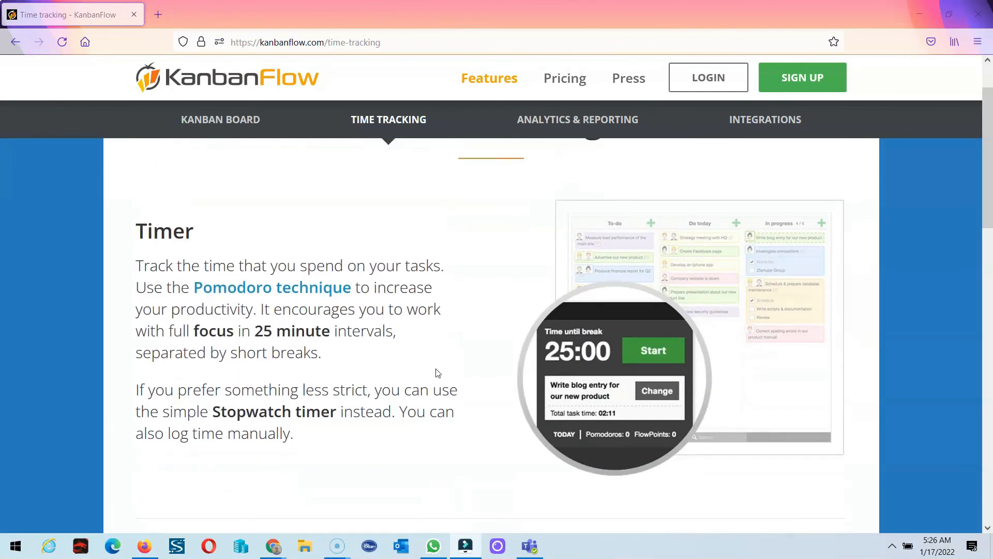